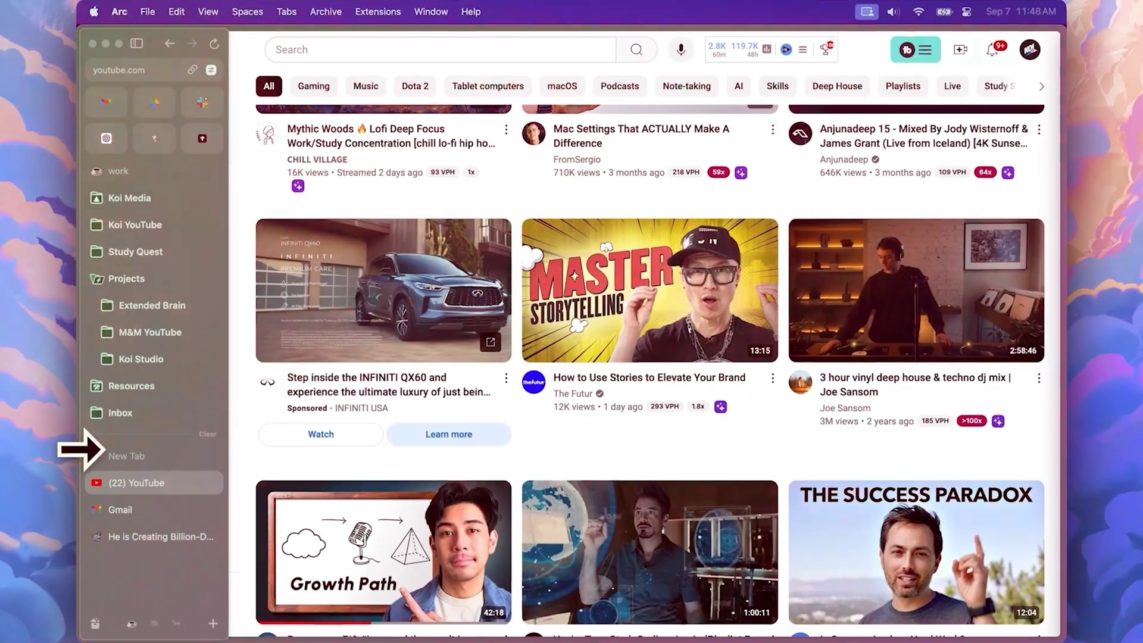
Narrow the Notion window and snap YouTube to the left half beside it with Loop.
{"action": "scroll", "coordinate": [143, 440], "scroll_direction": "left", "scroll_amount": 5}
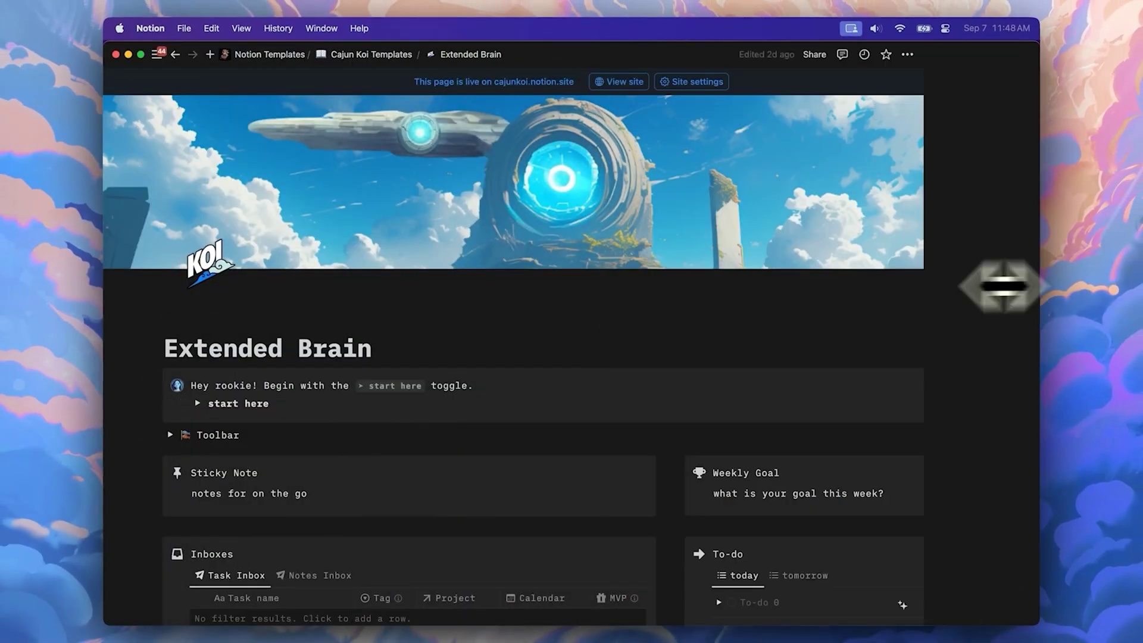
{"action": "left_click_drag", "start_coordinate": [1003, 286], "coordinate": [622, 306]}
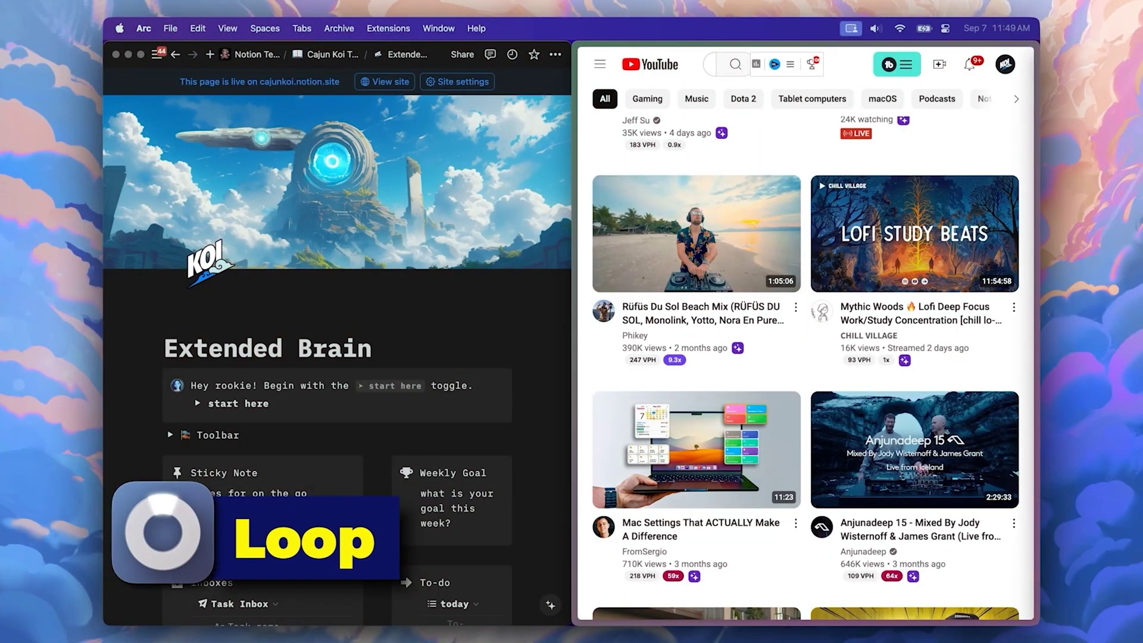
{"action": "key", "text": "ctrl+alt+Left"}
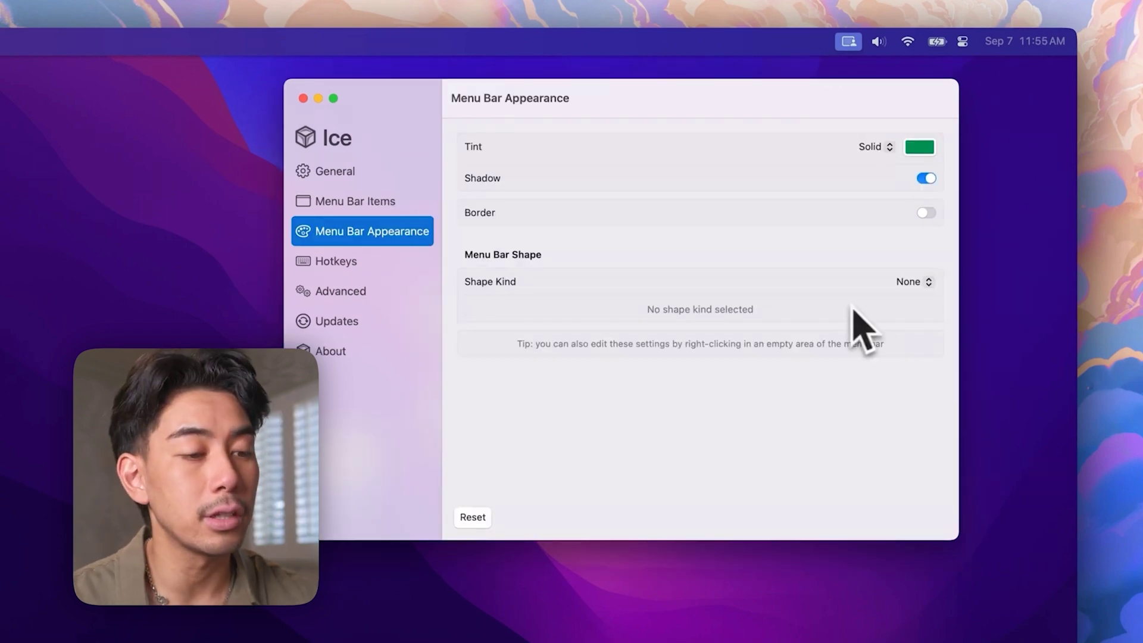
Try a Split menu bar shape in Ice, then set the shape back to None.
{"action": "left_click", "coordinate": [917, 319]}
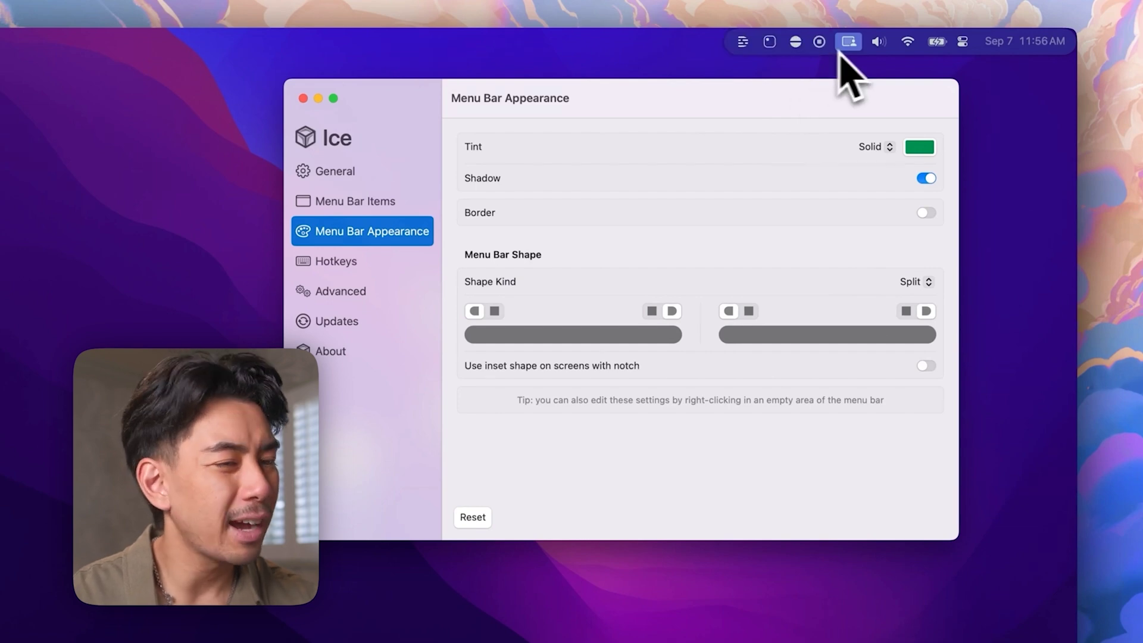
{"action": "left_click", "coordinate": [917, 281]}
{"action": "left_click", "coordinate": [914, 244]}
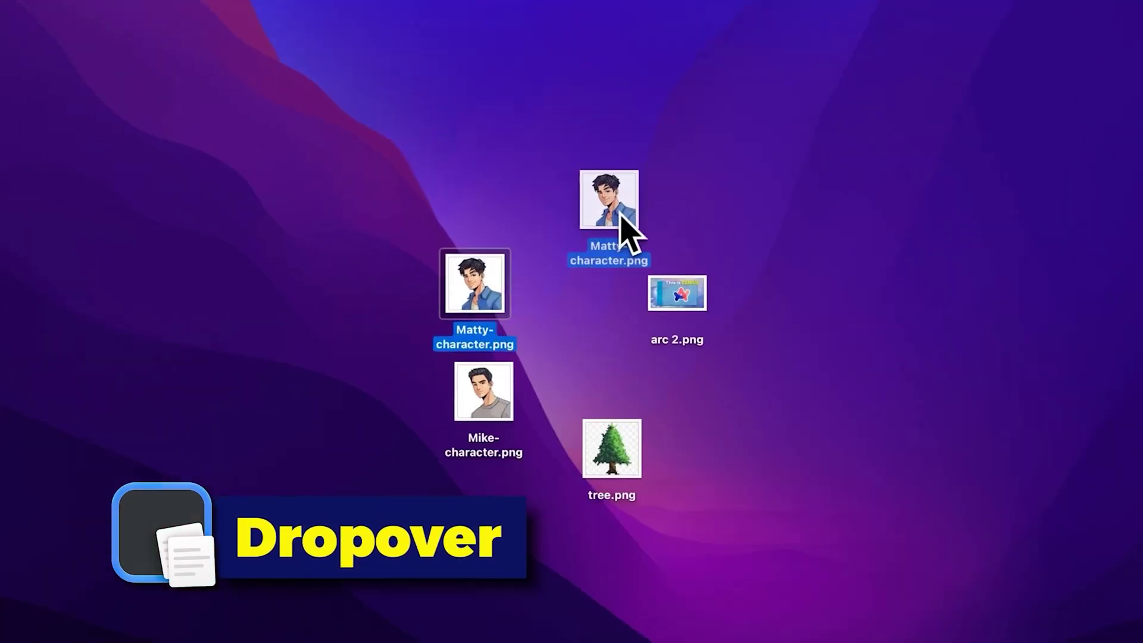
Drop both character images and arc 2.png onto a Dropover shelf, then copy its Dropover link.
{"action": "left_click_drag", "start_coordinate": [621, 215], "coordinate": [592, 265]}
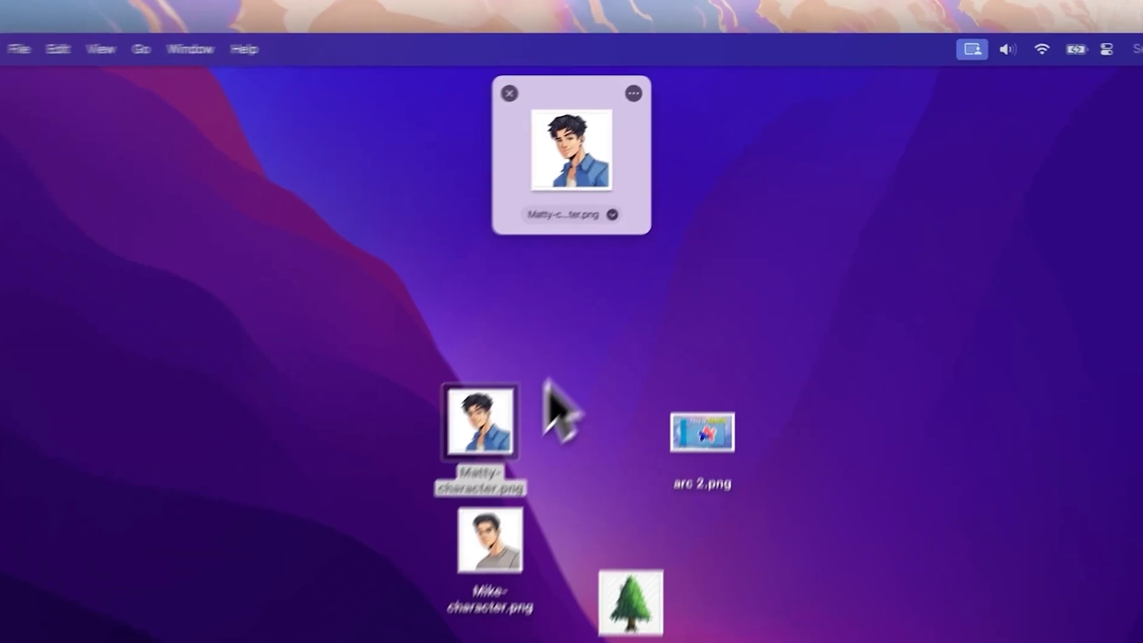
{"action": "left_click_drag", "start_coordinate": [472, 569], "coordinate": [569, 157]}
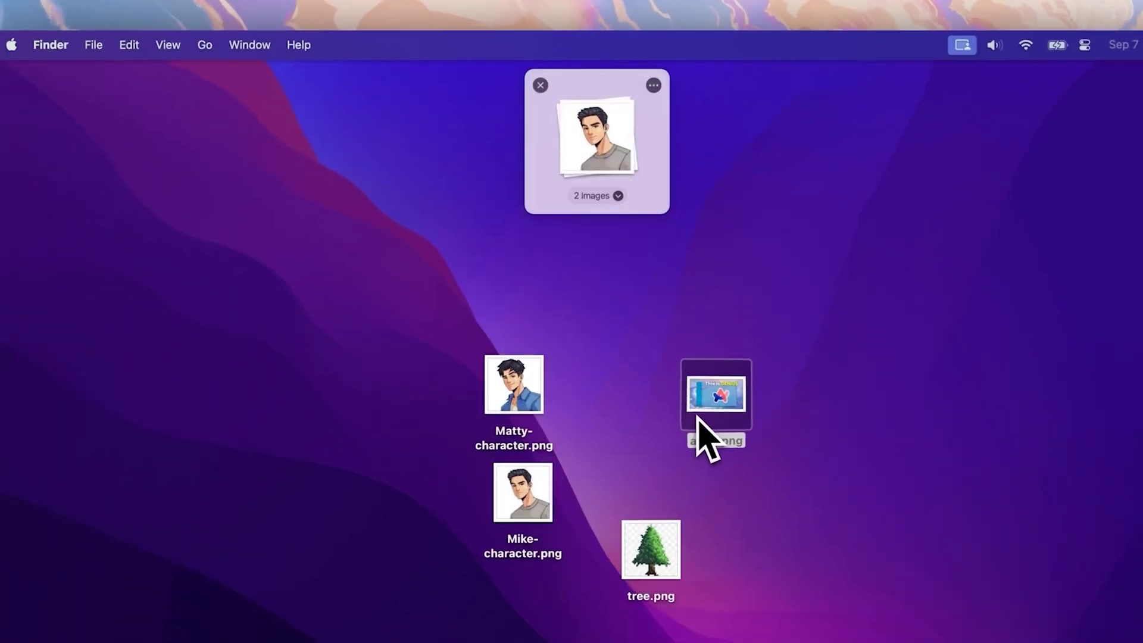
{"action": "left_click_drag", "start_coordinate": [701, 417], "coordinate": [622, 196]}
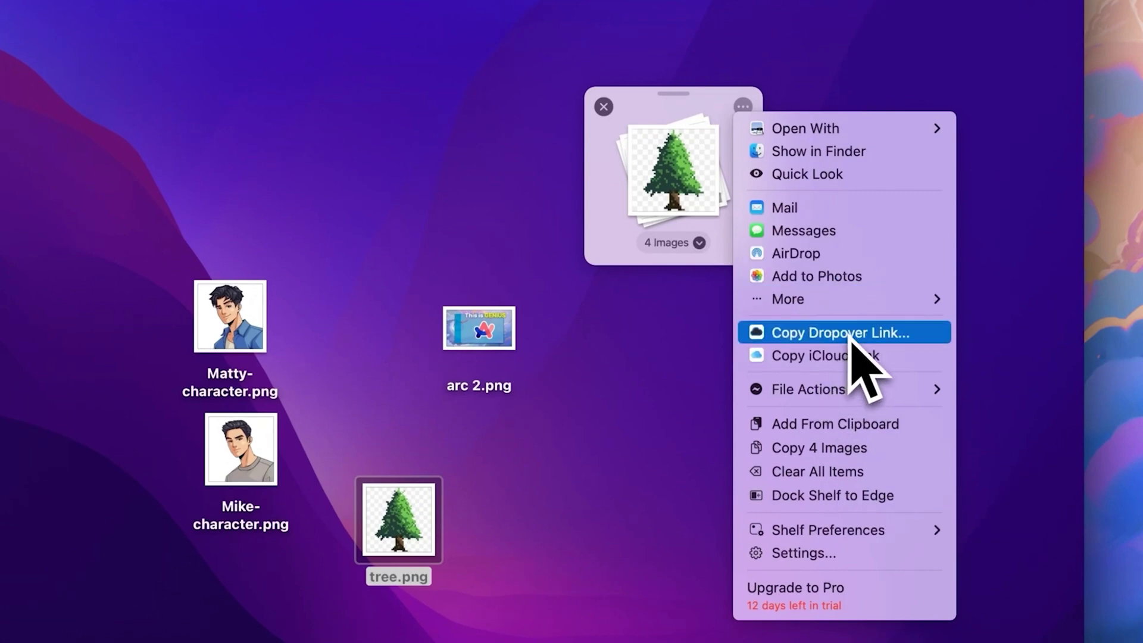
{"action": "left_click", "coordinate": [841, 332]}
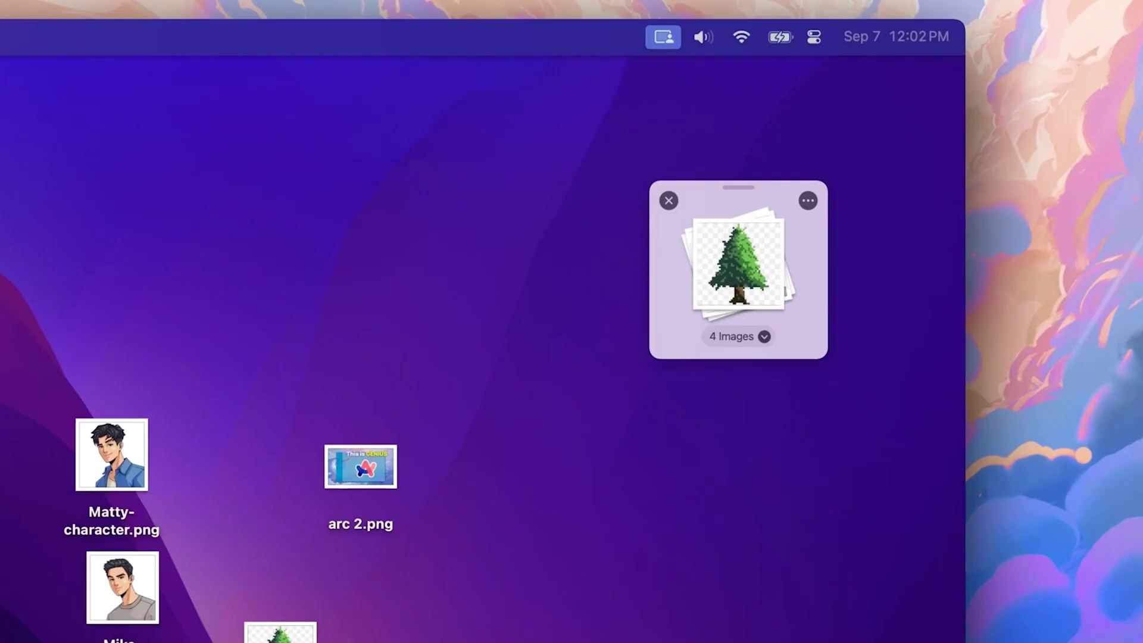
Park the 4 Images shelf at the screen edge, pin it, close it, and find it under Pinned Shelves.
{"action": "left_click_drag", "start_coordinate": [885, 138], "coordinate": [1050, 190]}
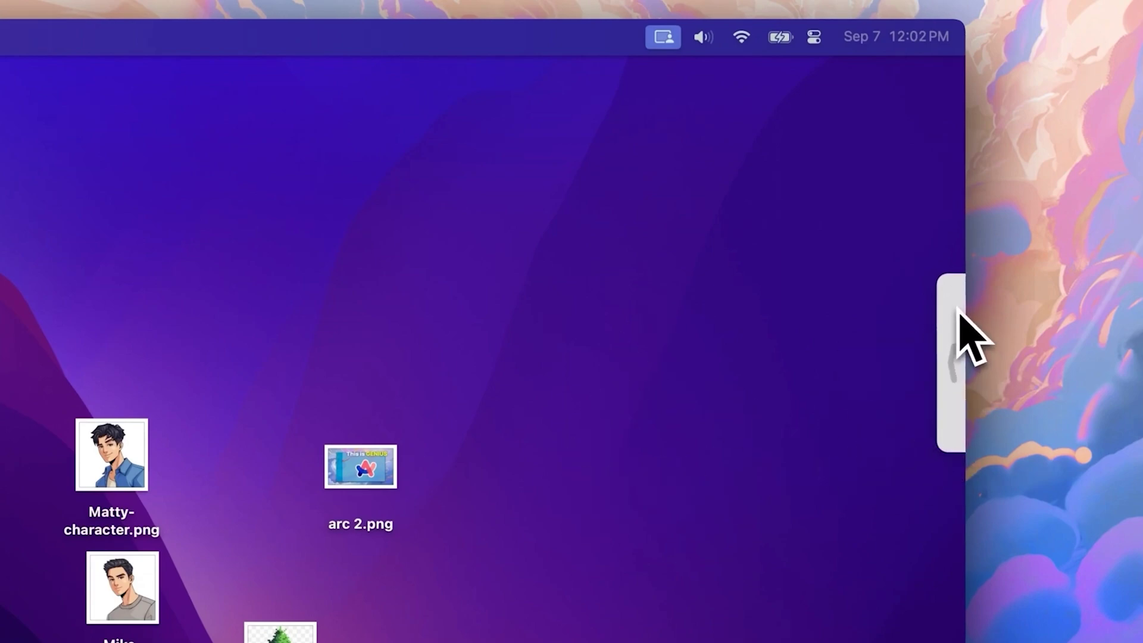
{"action": "mouse_move", "coordinate": [940, 321]}
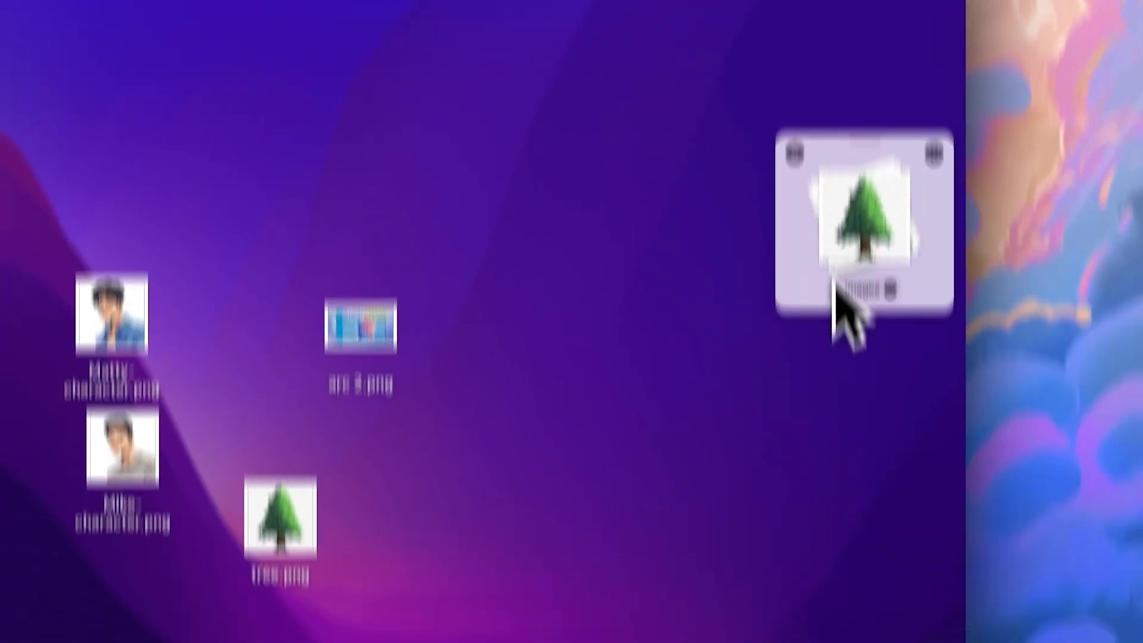
{"action": "left_click", "coordinate": [857, 430]}
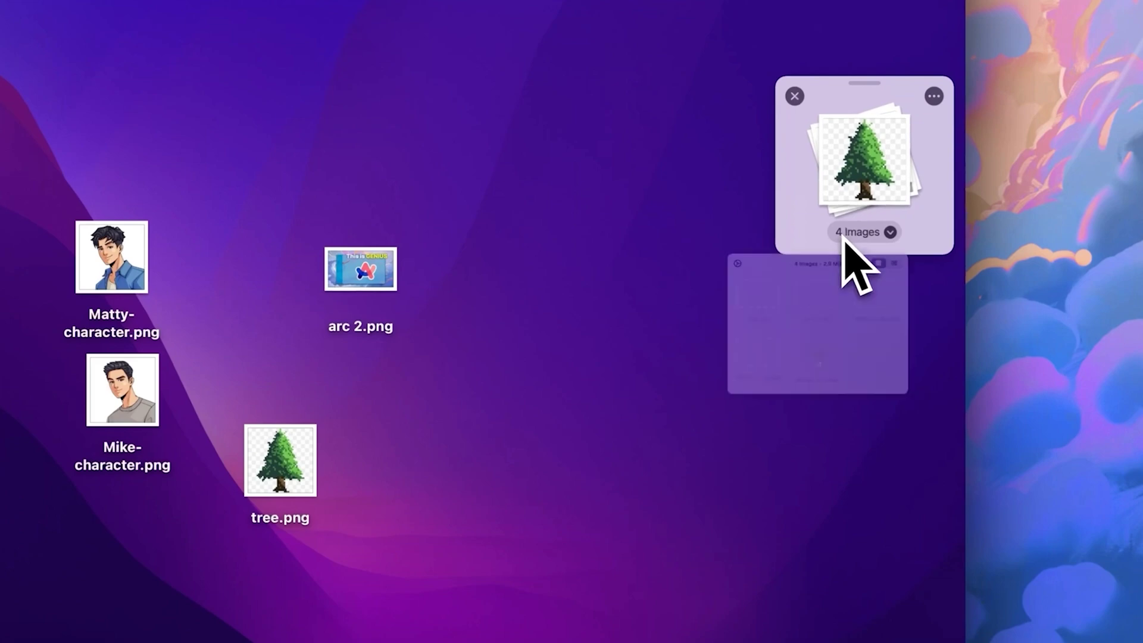
{"action": "left_click", "coordinate": [602, 478]}
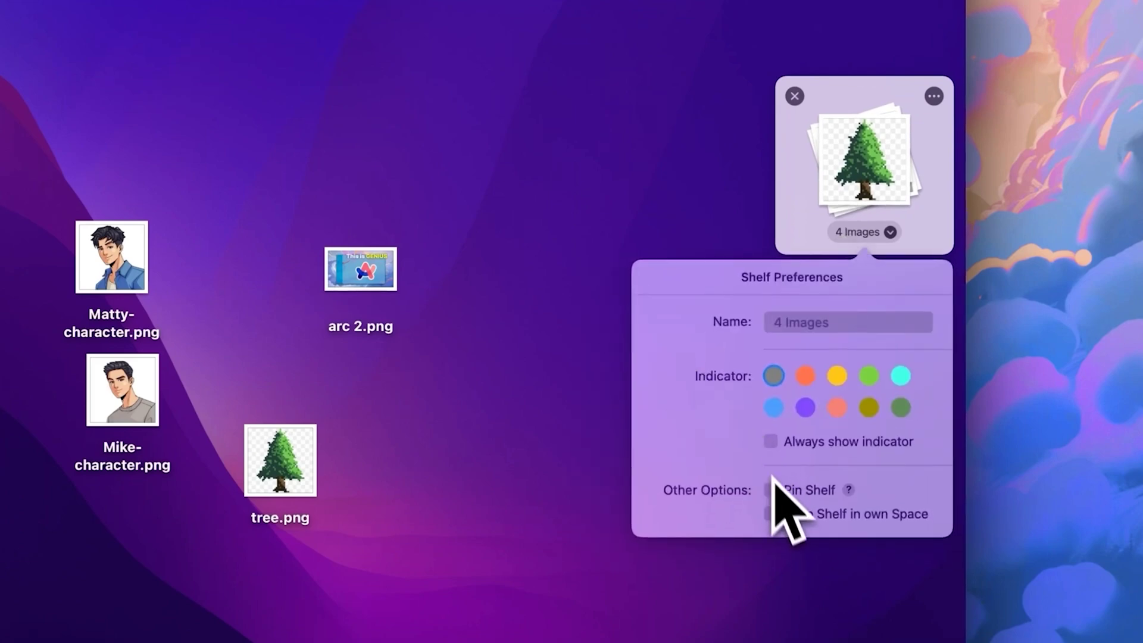
{"action": "left_click", "coordinate": [795, 95]}
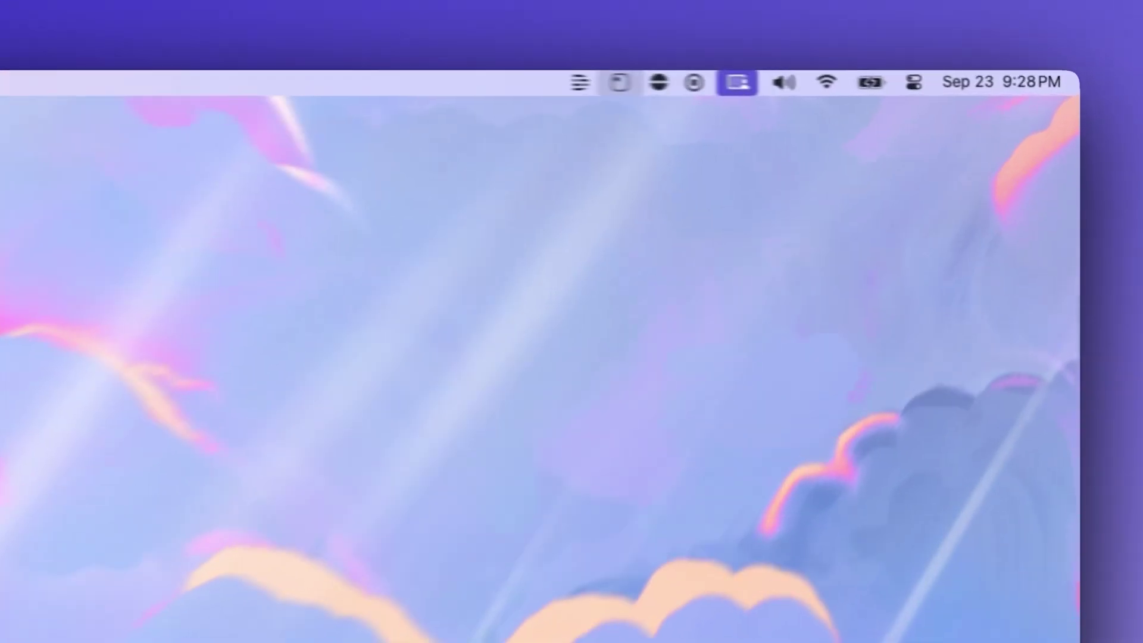
{"action": "left_click", "coordinate": [619, 81]}
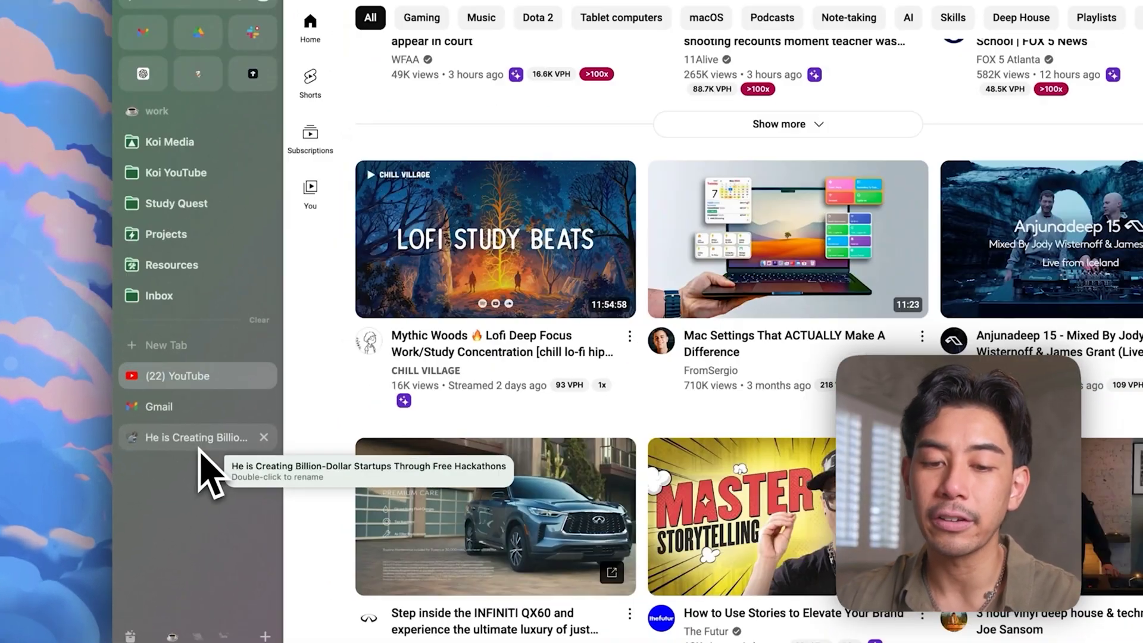
Put the Notion video page beside YouTube in split view, then dismiss Extended Brain's share prompt.
{"action": "left_click", "coordinate": [178, 454]}
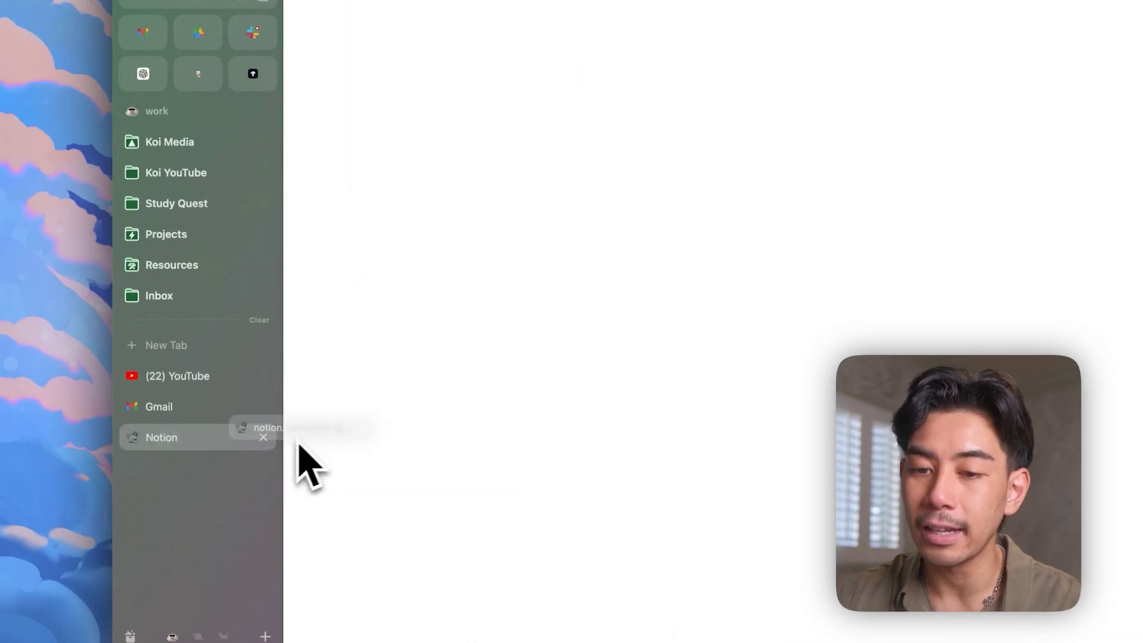
{"action": "left_click_drag", "start_coordinate": [310, 467], "coordinate": [425, 384]}
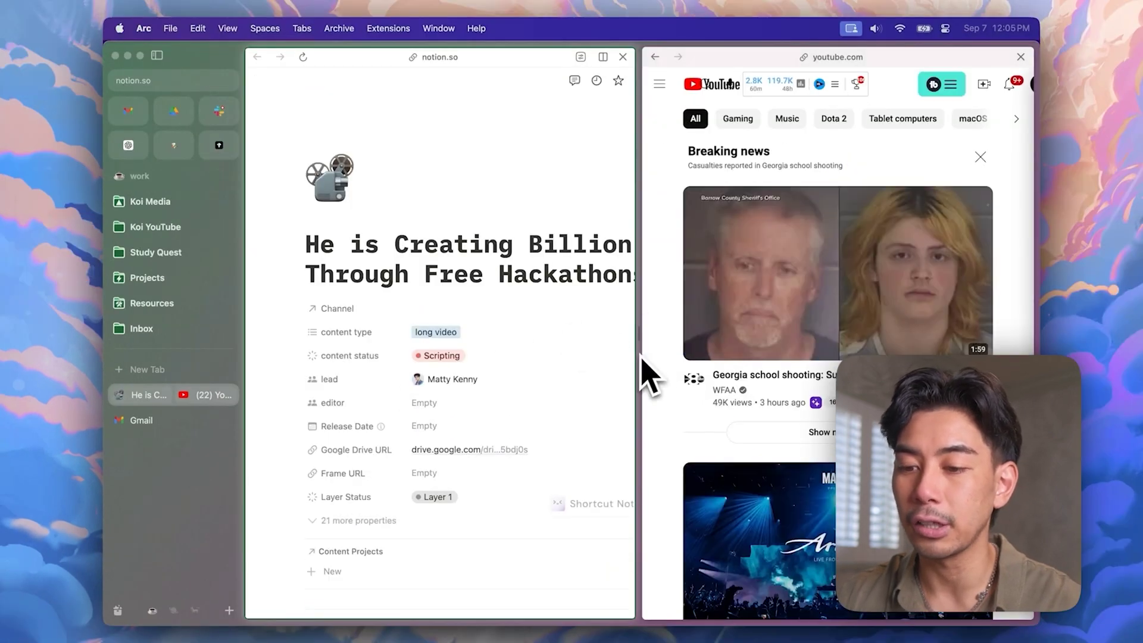
{"action": "left_click_drag", "start_coordinate": [641, 331], "coordinate": [616, 401]}
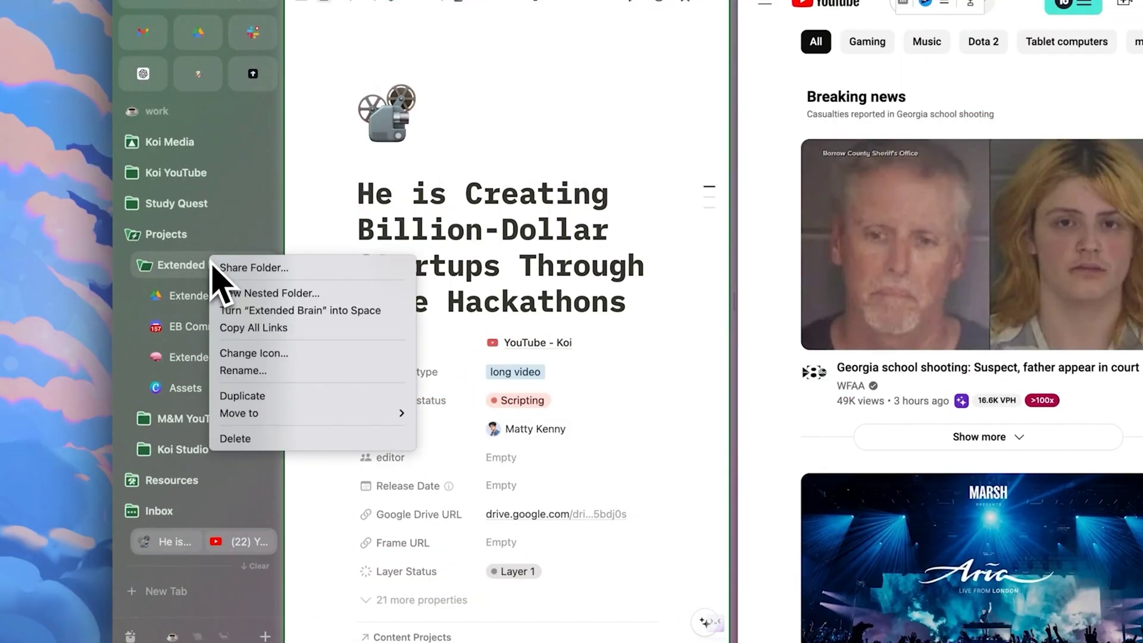
{"action": "left_click", "coordinate": [244, 269]}
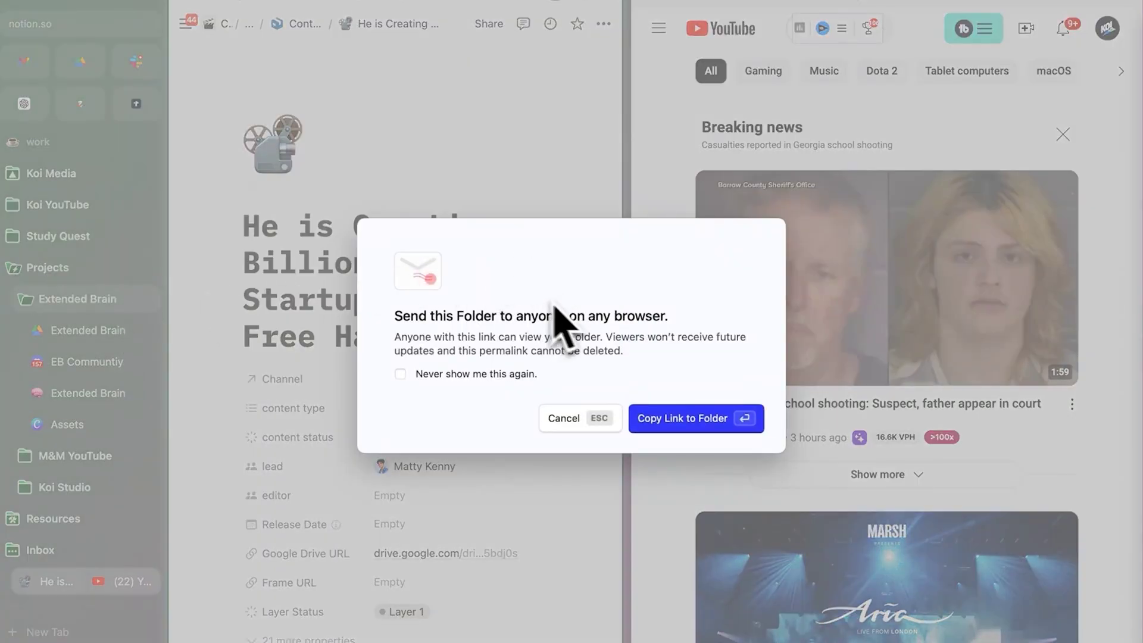
{"action": "key", "text": "Escape"}
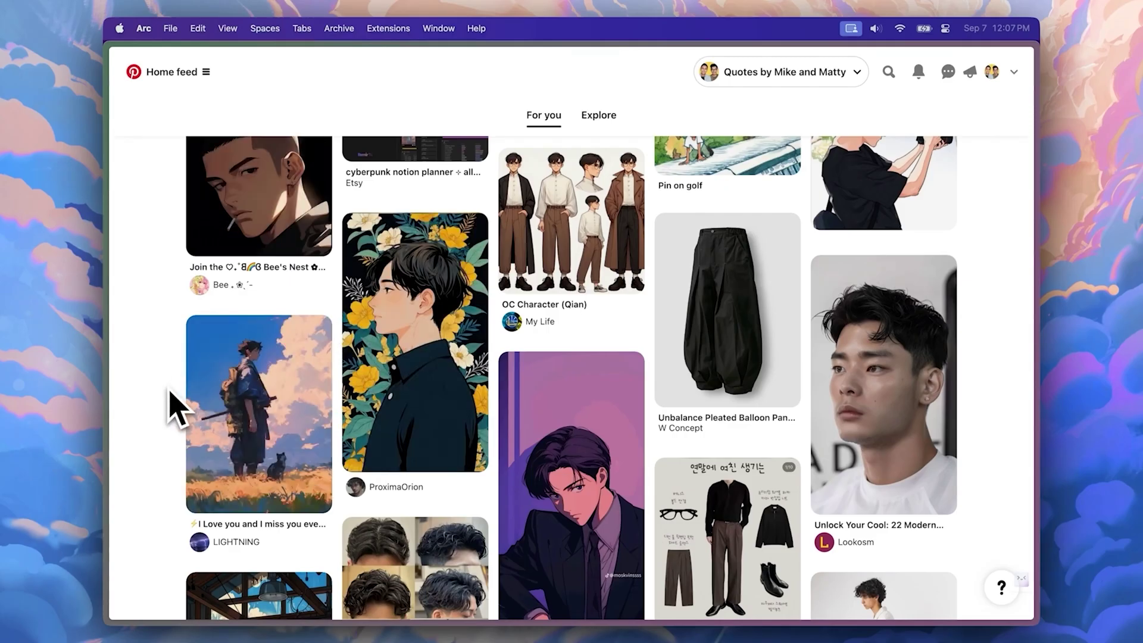
Capture the floral portrait pin with Cmd+Shift+2 and open the capture for editing.
{"action": "key", "text": "super+shift+2"}
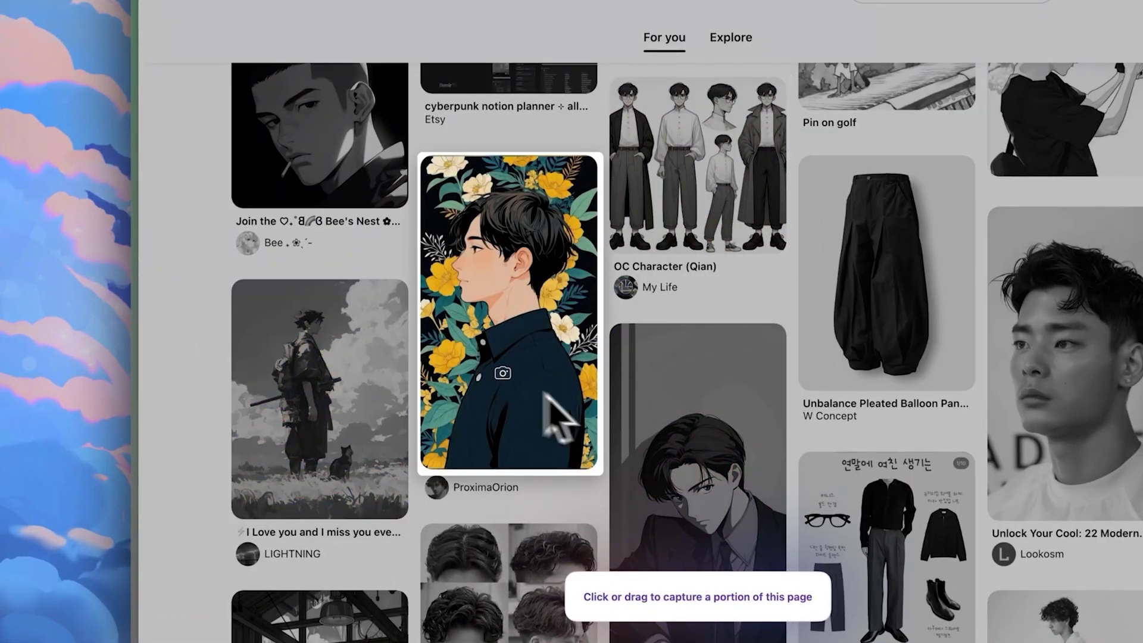
{"action": "left_click", "coordinate": [505, 381]}
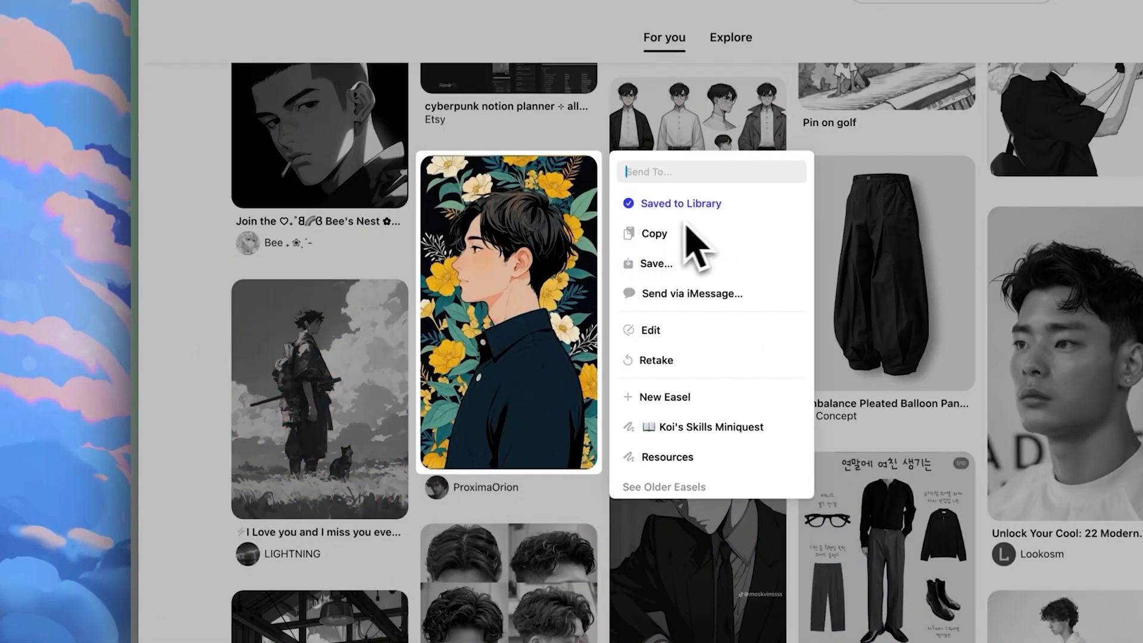
{"action": "left_click", "coordinate": [673, 329]}
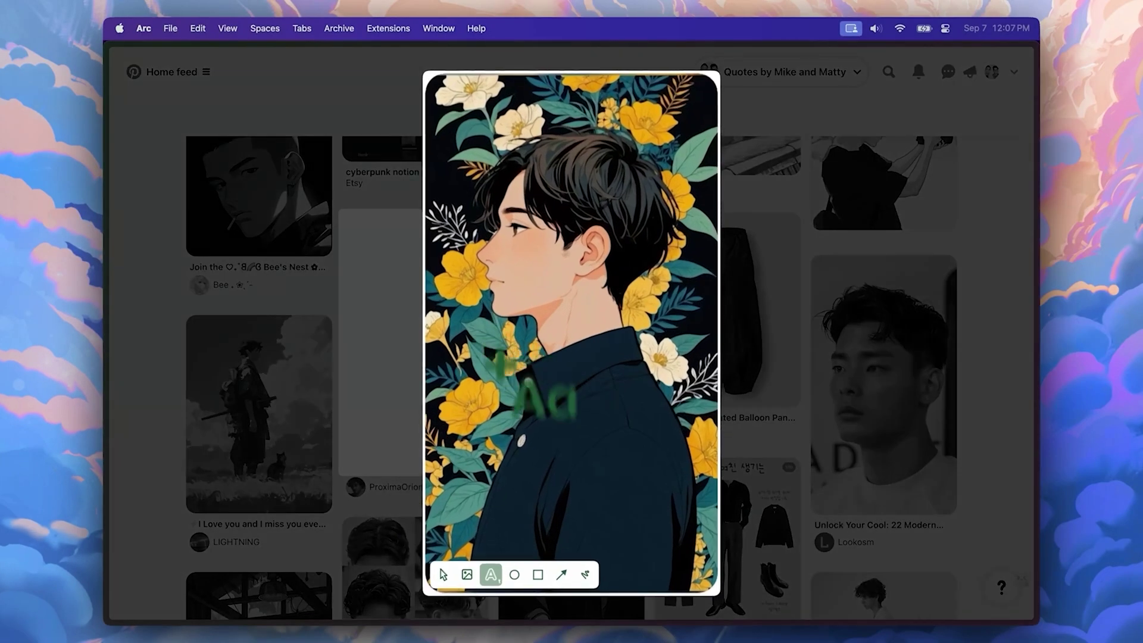
Mark up the capture with a freehand line and a rectangle, copy it, and view the Library.
{"action": "left_click", "coordinate": [585, 575]}
{"action": "mouse_move", "coordinate": [508, 422]}
{"action": "left_mouse_down"}
{"action": "mouse_move", "coordinate": [571, 357]}
{"action": "mouse_move", "coordinate": [594, 296]}
{"action": "left_mouse_up"}
{"action": "left_click", "coordinate": [537, 575]}
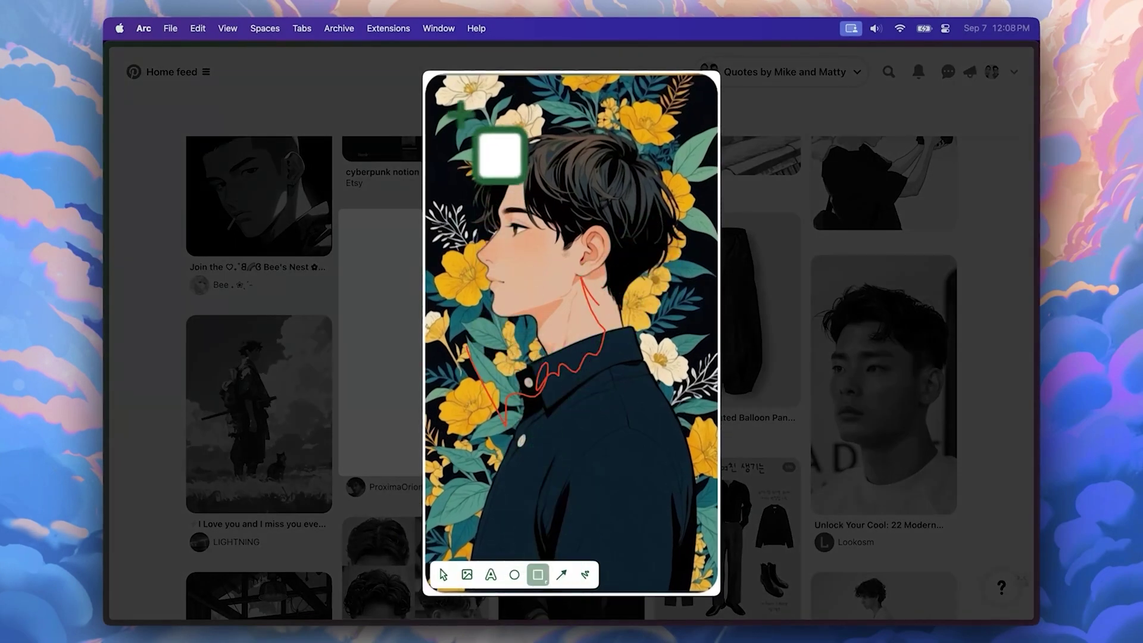
{"action": "left_click_drag", "start_coordinate": [445, 110], "coordinate": [676, 414]}
{"action": "key", "text": "Escape"}
{"action": "left_click", "coordinate": [567, 293]}
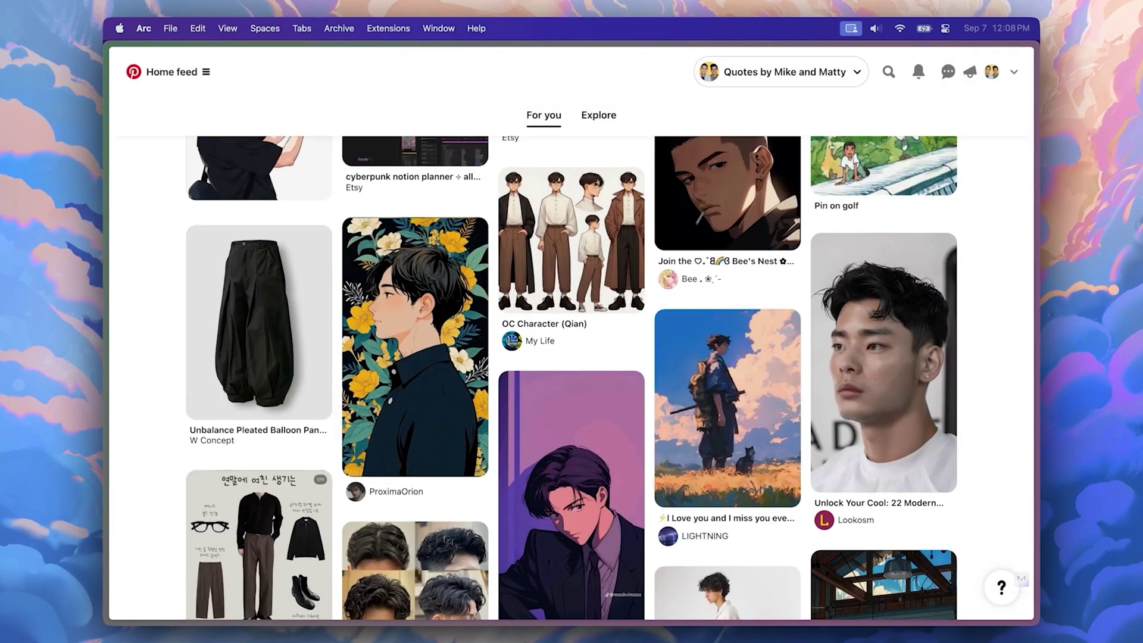
{"action": "key", "text": "super+shift+l"}
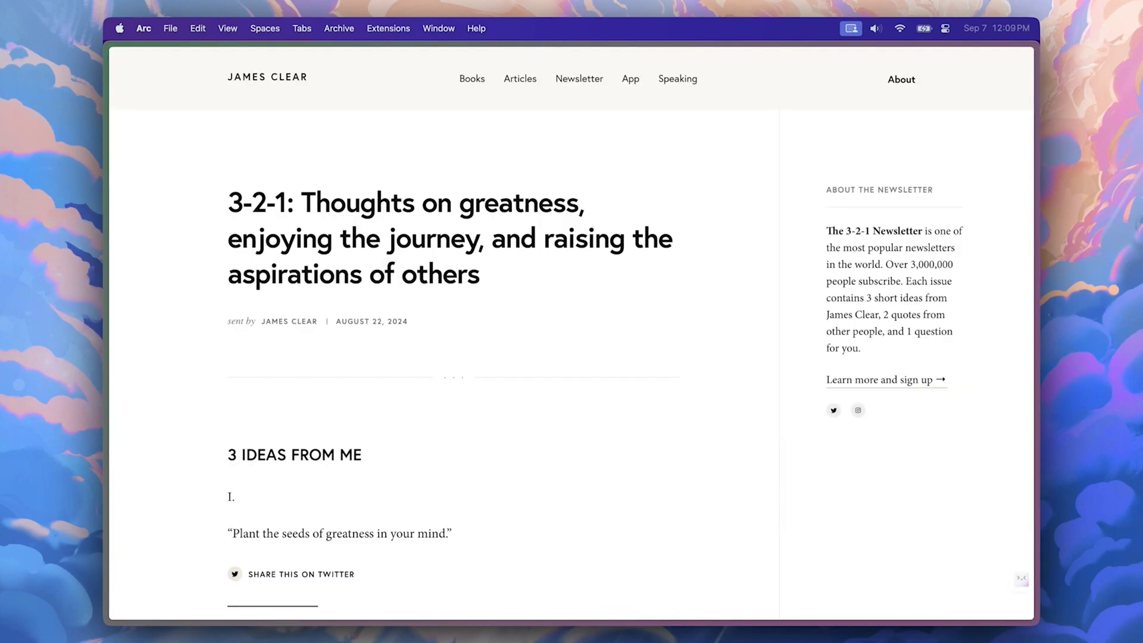
Ask Arc's page assistant for a bullet-point summary of the article, then 'simplify this for me'.
{"action": "key", "text": "super+f"}
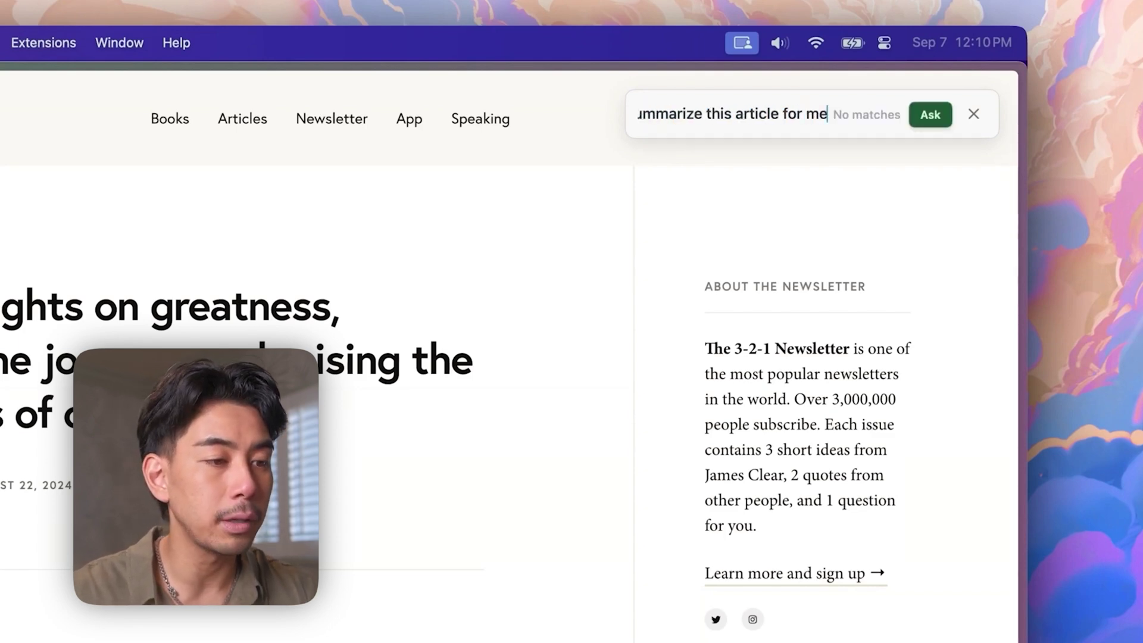
{"action": "type", "text": "ints"}
{"action": "key", "text": "Return"}
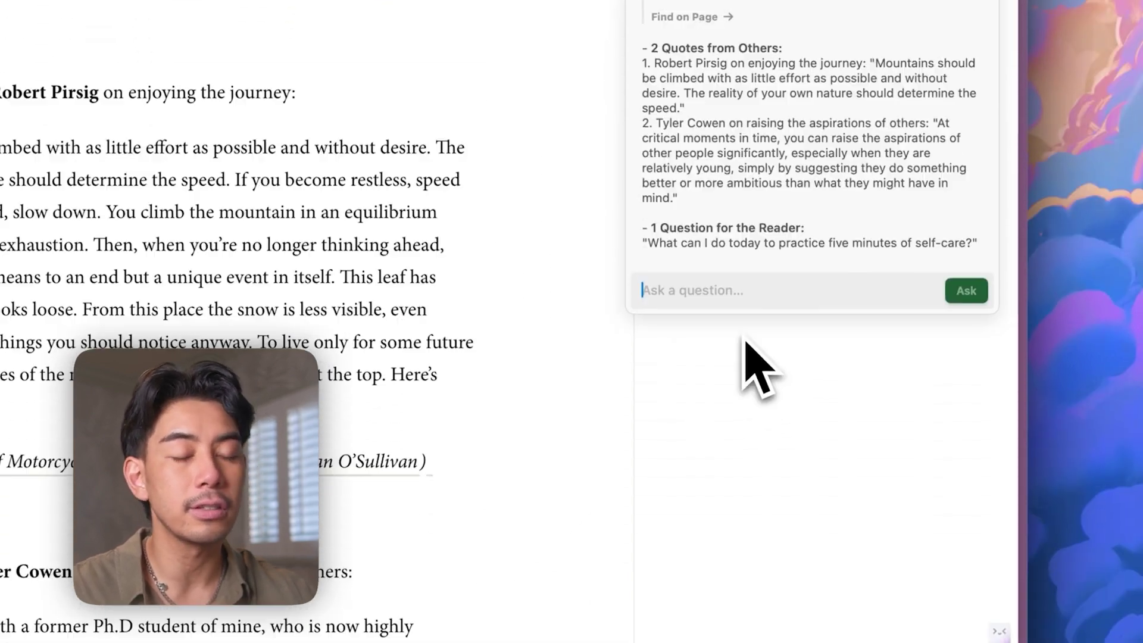
{"action": "type", "text": "simpl"}
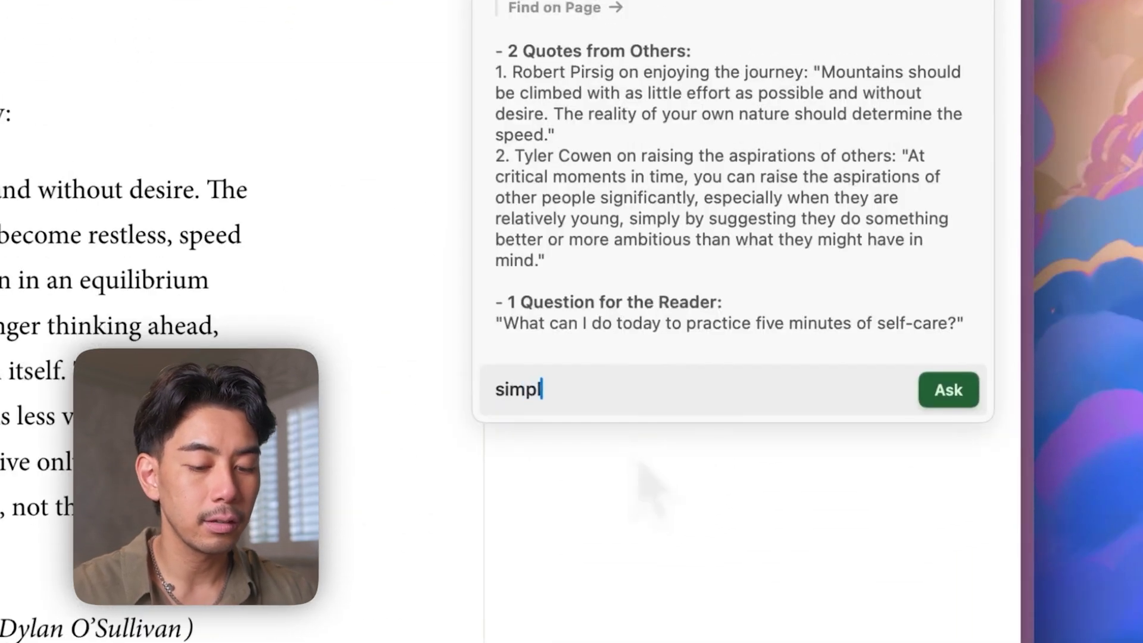
{"action": "type", "text": "ify this for me"}
{"action": "key", "text": "Return"}
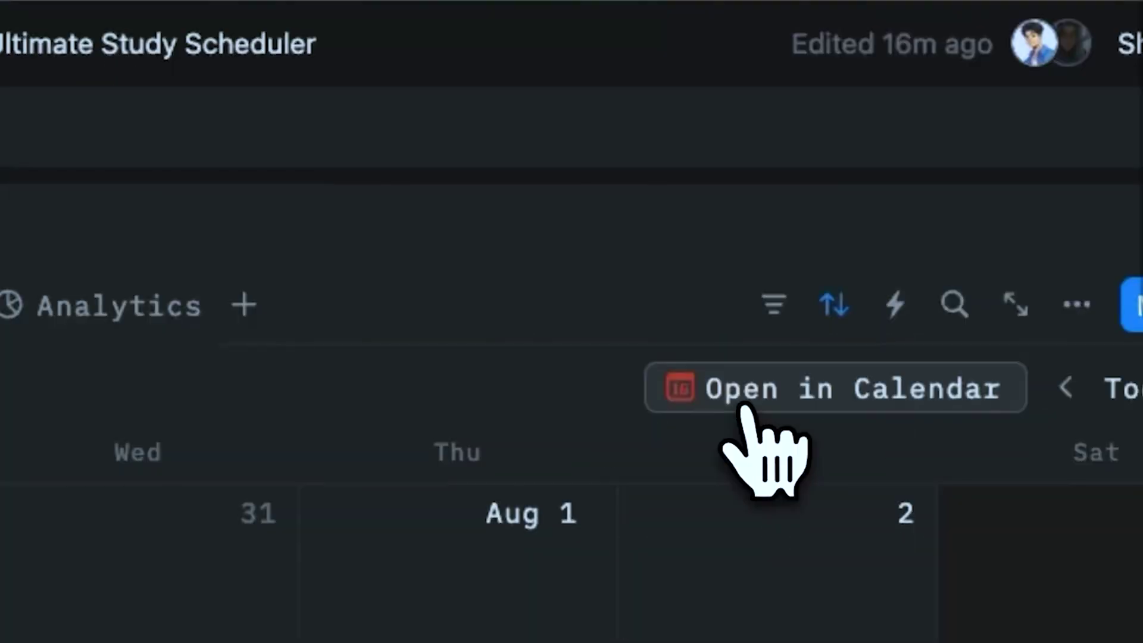
Open the Ultimate Study Scheduler database in Notion Calendar via Open in Calendar.
{"action": "left_click", "coordinate": [742, 407]}
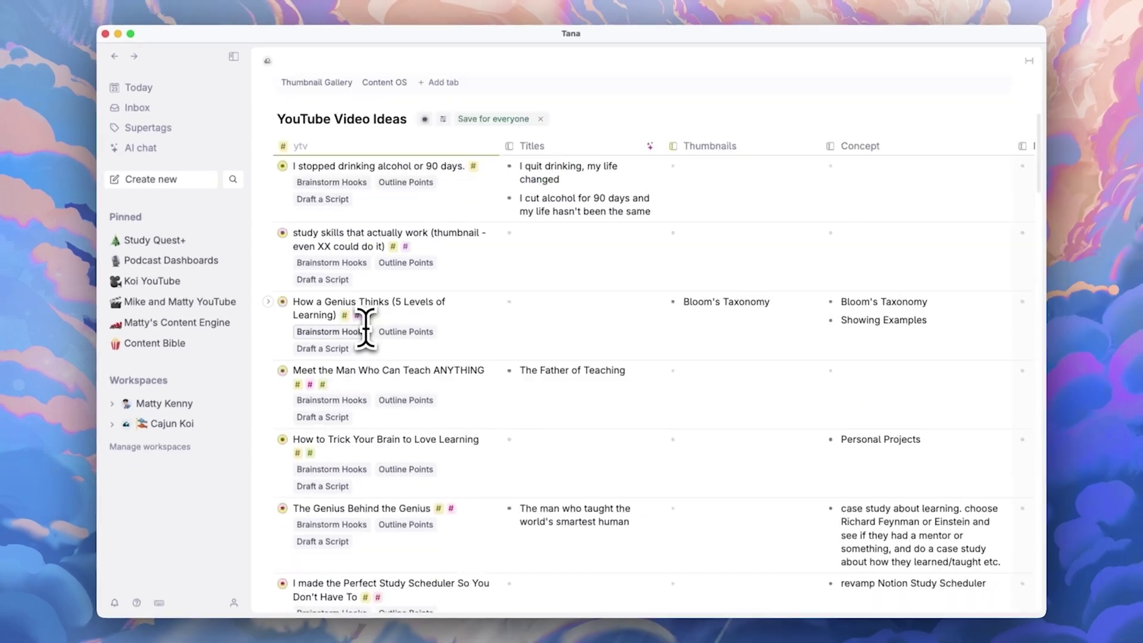
Add 'Side Hustles for Doctors' to the Instagram section and tag it #repurpose.
{"action": "scroll", "coordinate": [365, 328], "scroll_direction": "down", "scroll_amount": 6}
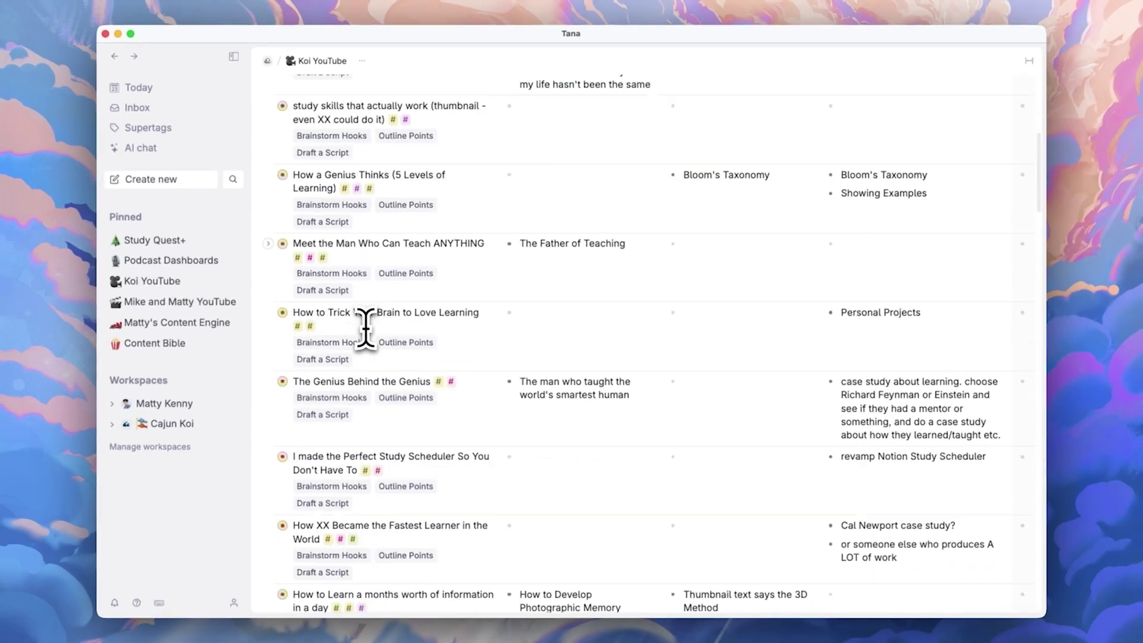
{"action": "scroll", "coordinate": [300, 307], "scroll_direction": "up", "scroll_amount": 10}
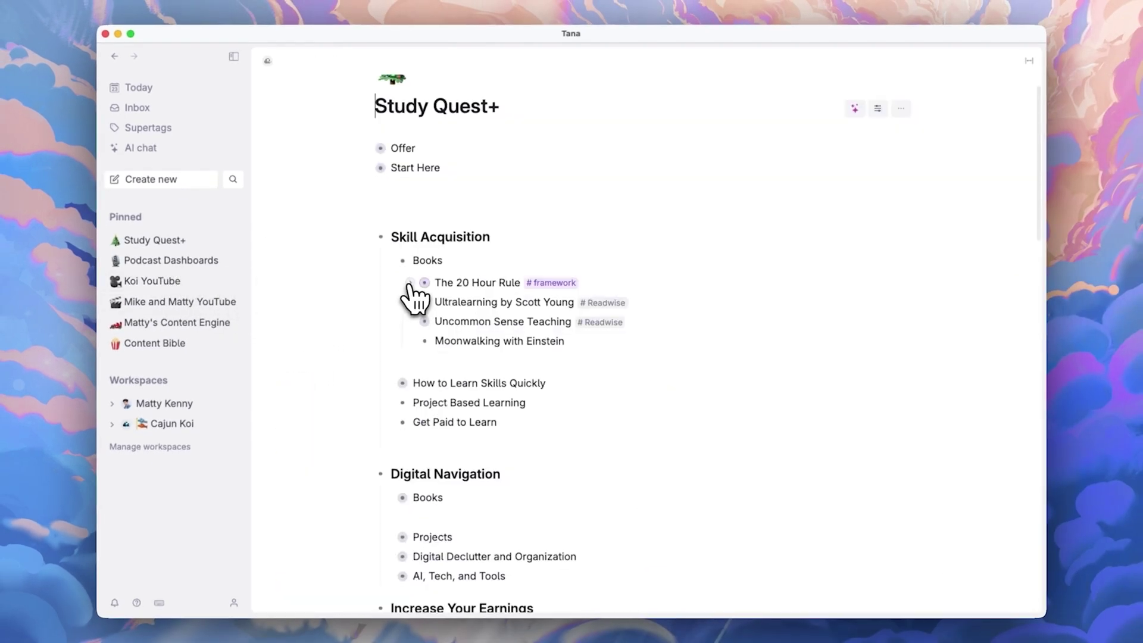
{"action": "left_click", "coordinate": [413, 282]}
{"action": "scroll", "coordinate": [477, 319], "scroll_direction": "down", "scroll_amount": 10}
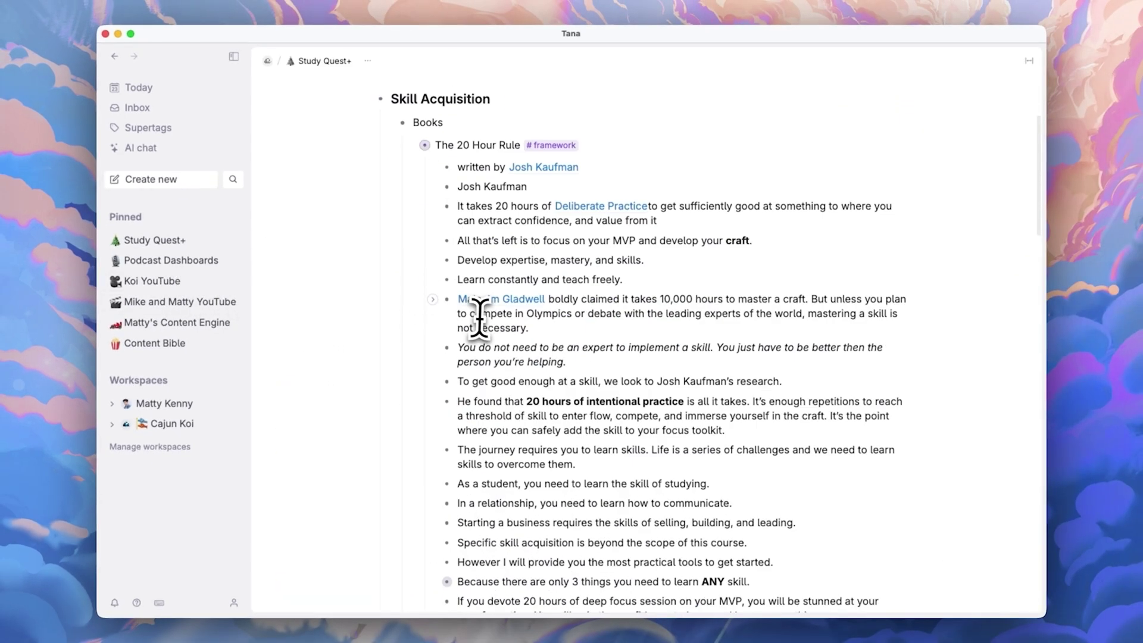
{"action": "scroll", "coordinate": [434, 472], "scroll_direction": "down", "scroll_amount": 2}
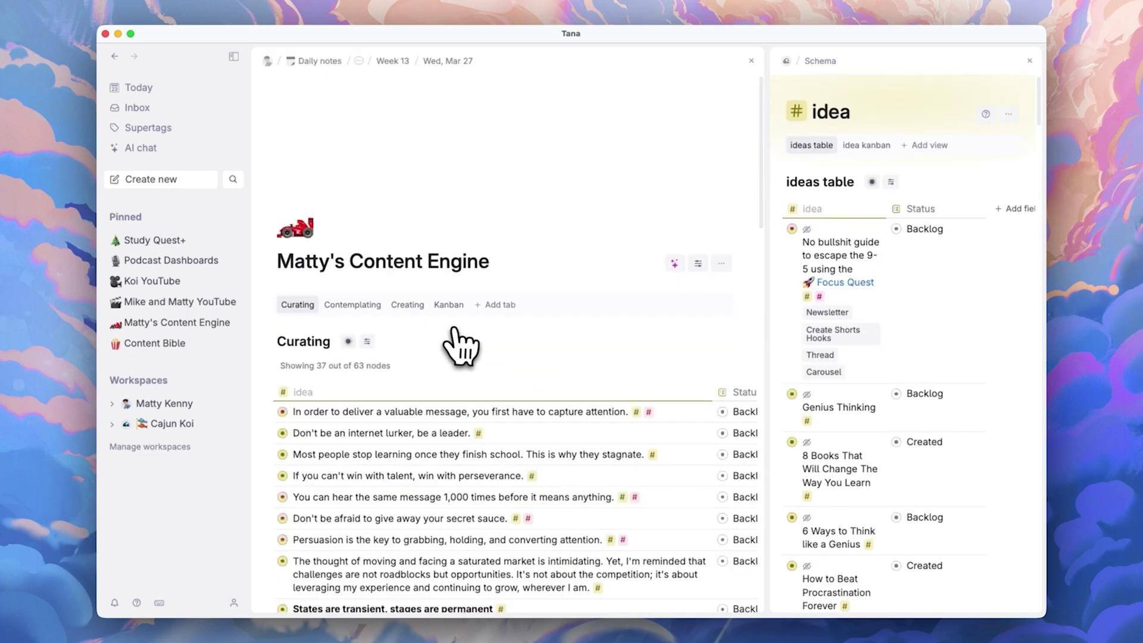
{"action": "scroll", "coordinate": [518, 341], "scroll_direction": "down", "scroll_amount": 1}
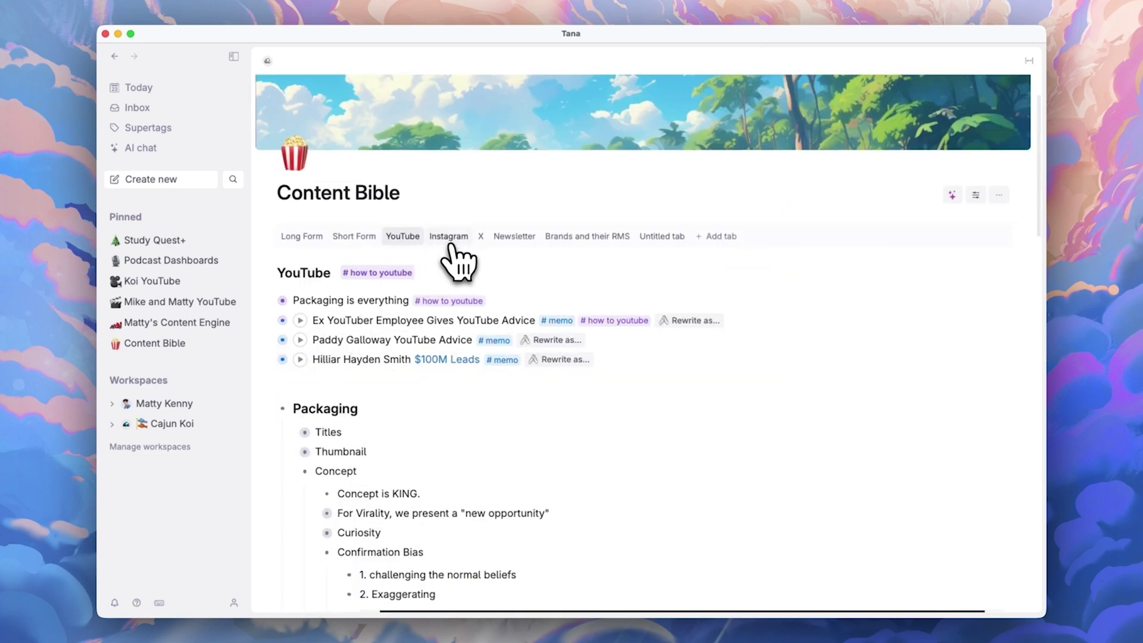
{"action": "left_click", "coordinate": [450, 244]}
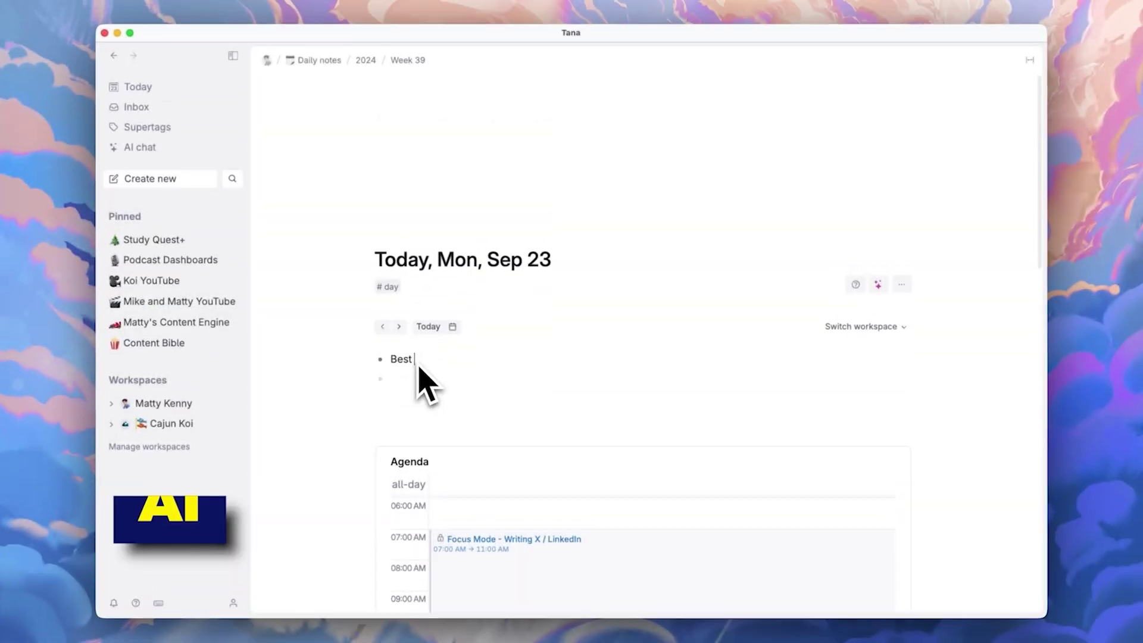
{"action": "type", "text": "Side Hustles for Doctor"}
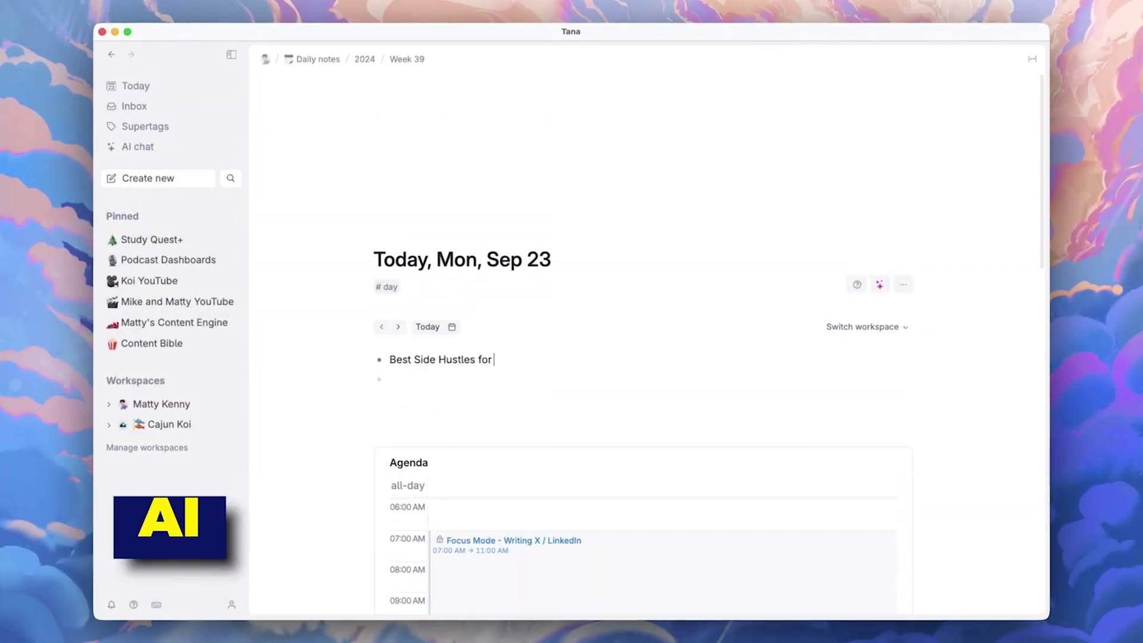
{"action": "type", "text": "s #r"}
{"action": "key", "text": "Return"}
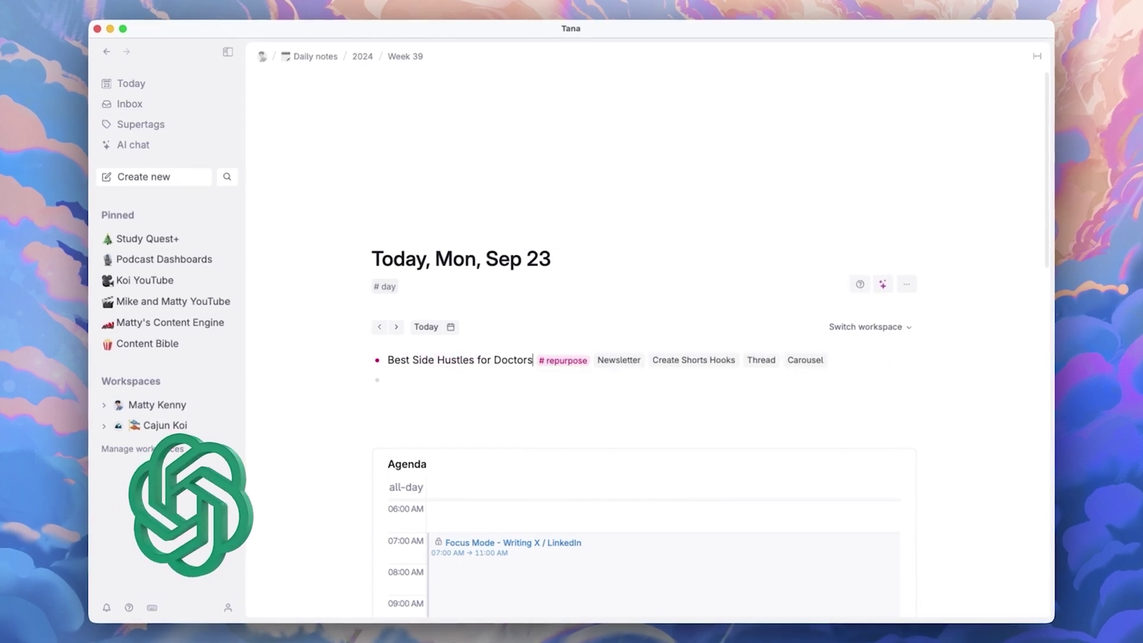
Generate shorts hooks for the idea and draft a script for the first hook.
{"action": "left_click", "coordinate": [696, 360]}
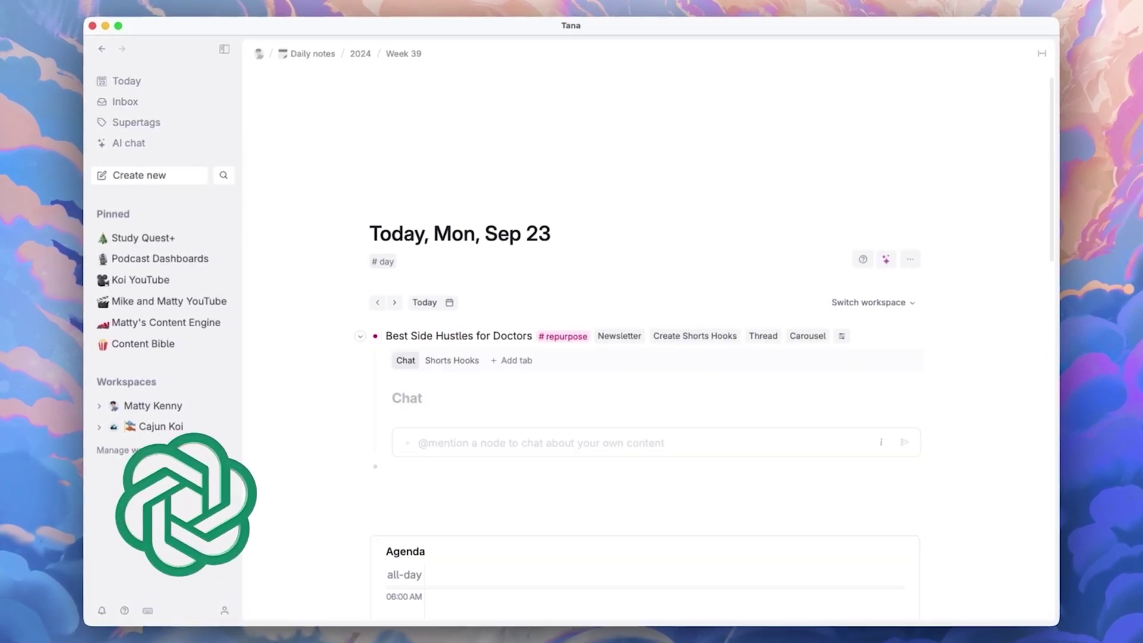
{"action": "left_click", "coordinate": [457, 361]}
{"action": "scroll", "coordinate": [511, 339], "scroll_direction": "down", "scroll_amount": 3}
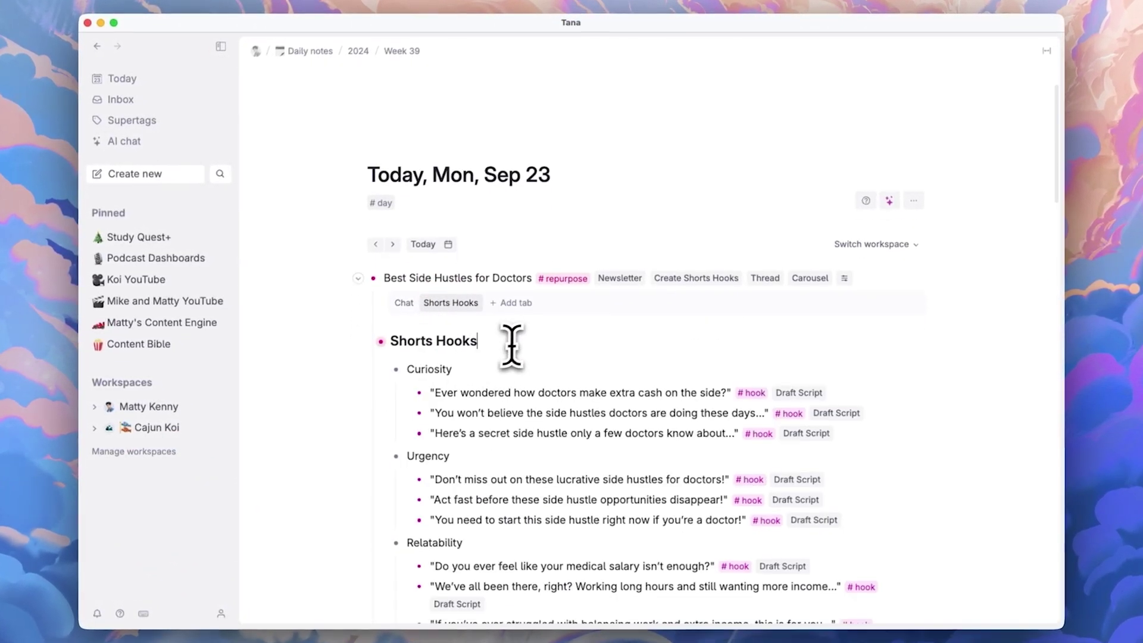
{"action": "left_click", "coordinate": [800, 352]}
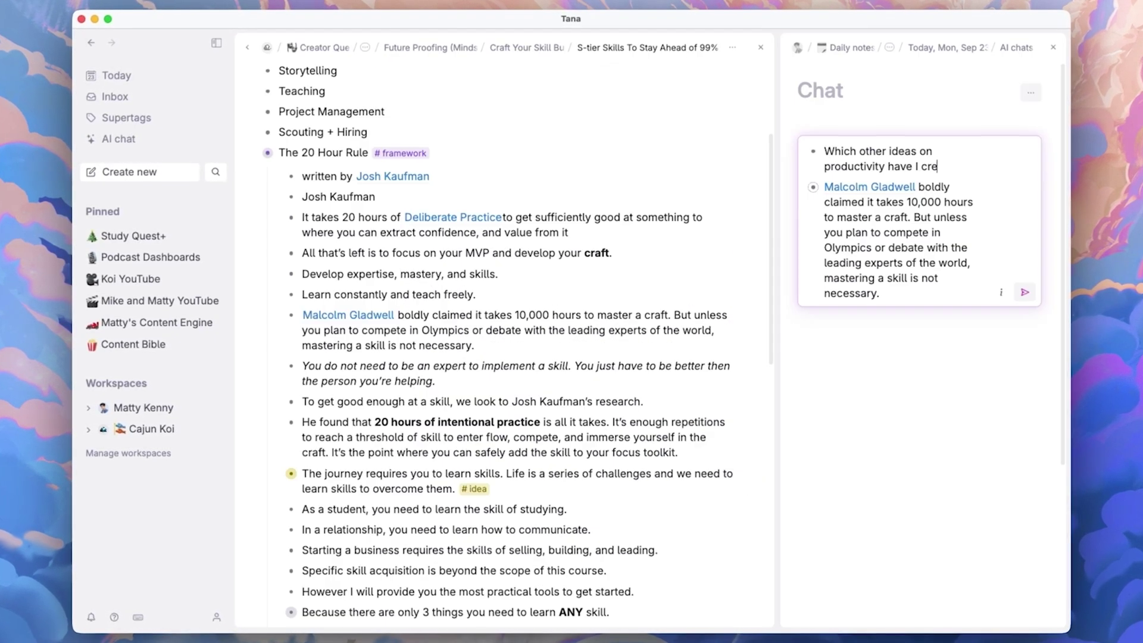
Ask Tana's AI chat a question about the idea, then close the chat panel.
{"action": "type", "text": "ated that support this idea?"}
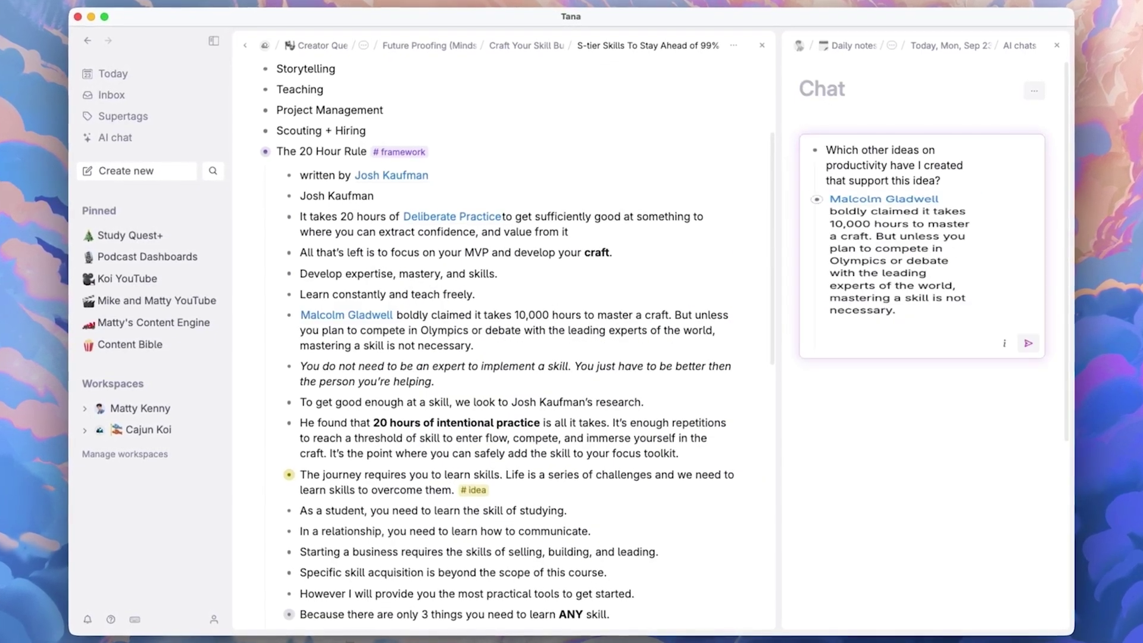
{"action": "key", "text": "Return"}
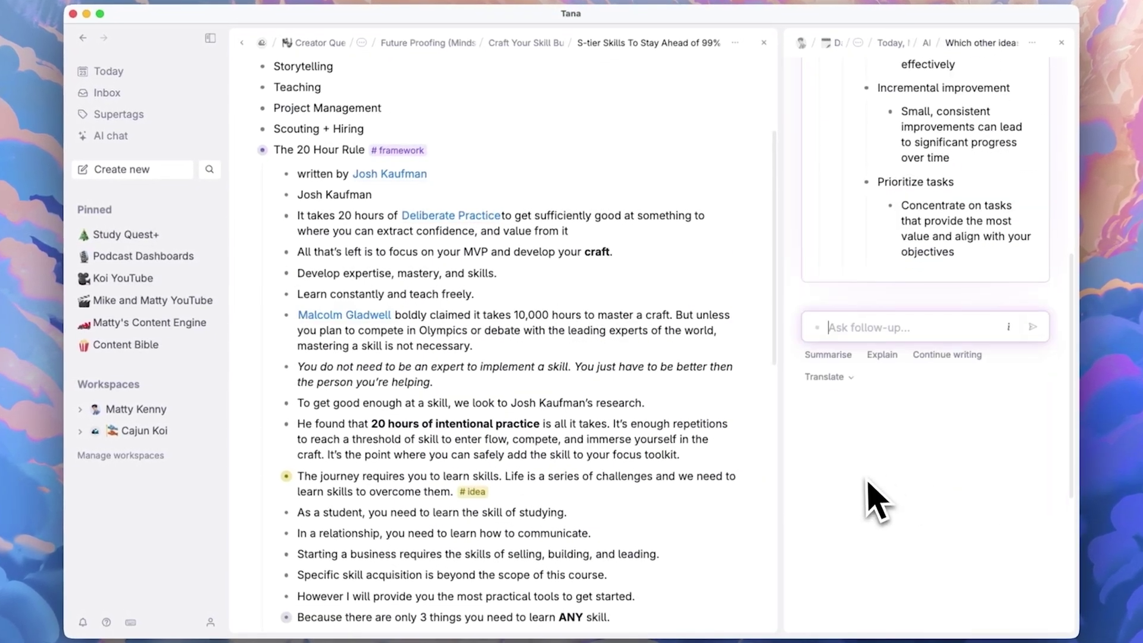
{"action": "scroll", "coordinate": [949, 446], "scroll_direction": "up", "scroll_amount": 2}
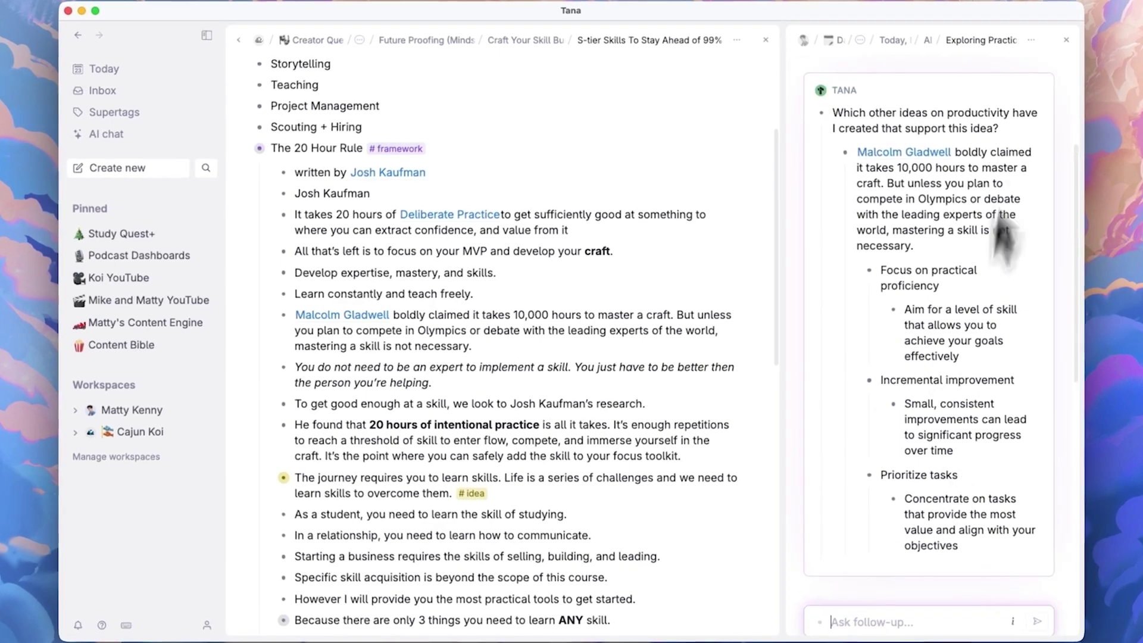
{"action": "left_click", "coordinate": [1067, 39]}
{"action": "scroll", "coordinate": [470, 404], "scroll_direction": "down", "scroll_amount": 3}
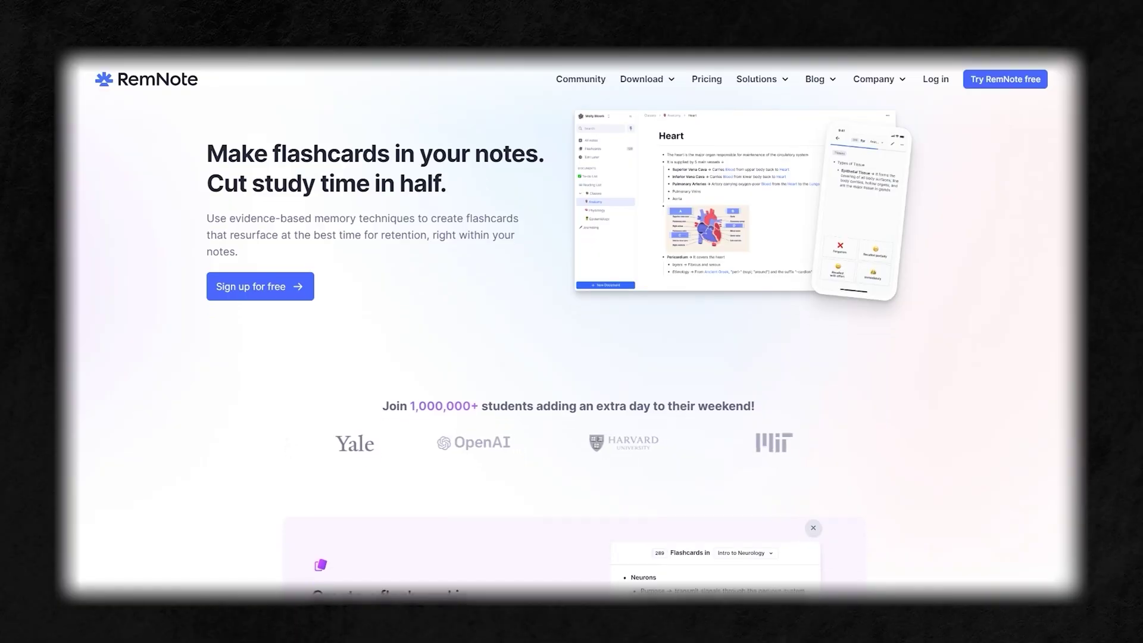
{"action": "scroll", "coordinate": [571, 345], "scroll_direction": "down", "scroll_amount": 3}
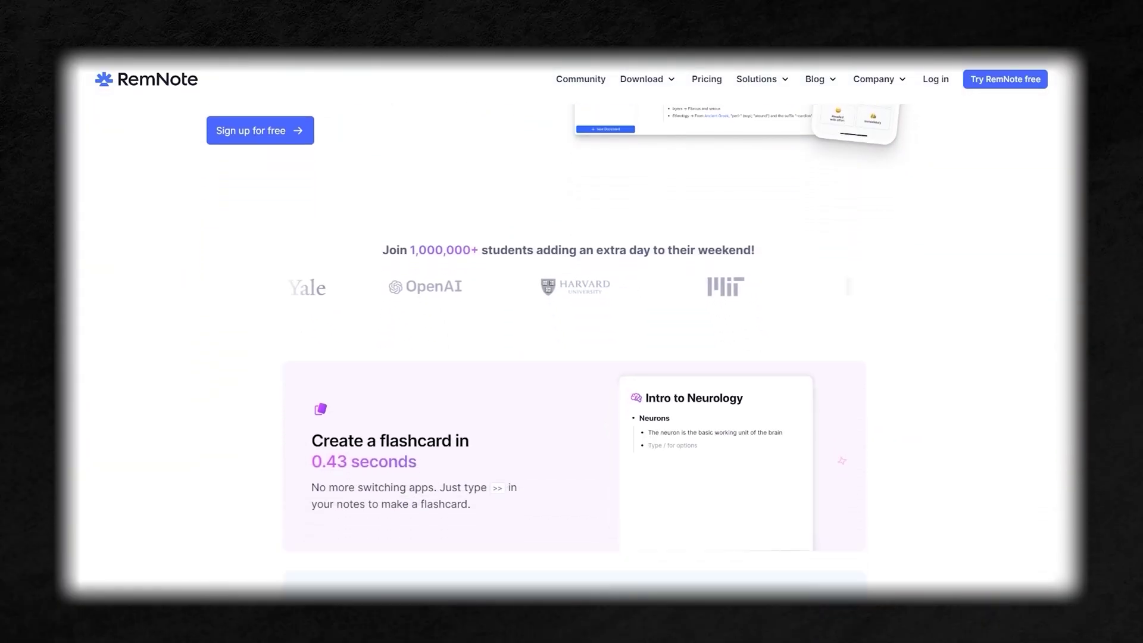
{"action": "scroll", "coordinate": [571, 346], "scroll_direction": "down", "scroll_amount": 3}
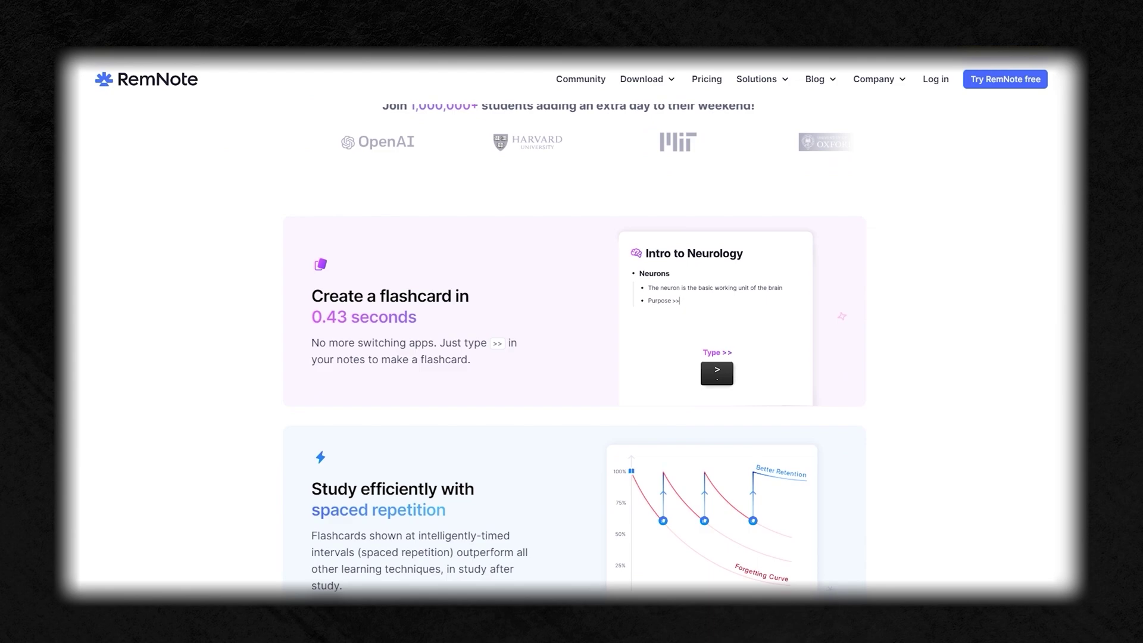
{"action": "scroll", "coordinate": [572, 345], "scroll_direction": "down", "scroll_amount": 4}
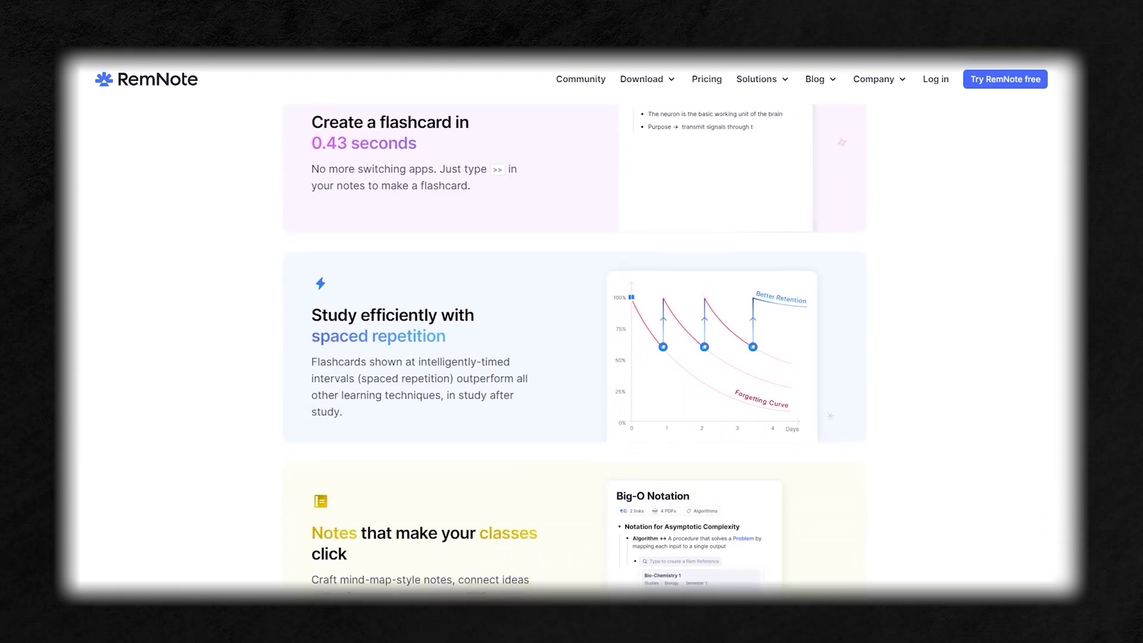
{"action": "scroll", "coordinate": [571, 345], "scroll_direction": "down", "scroll_amount": 5}
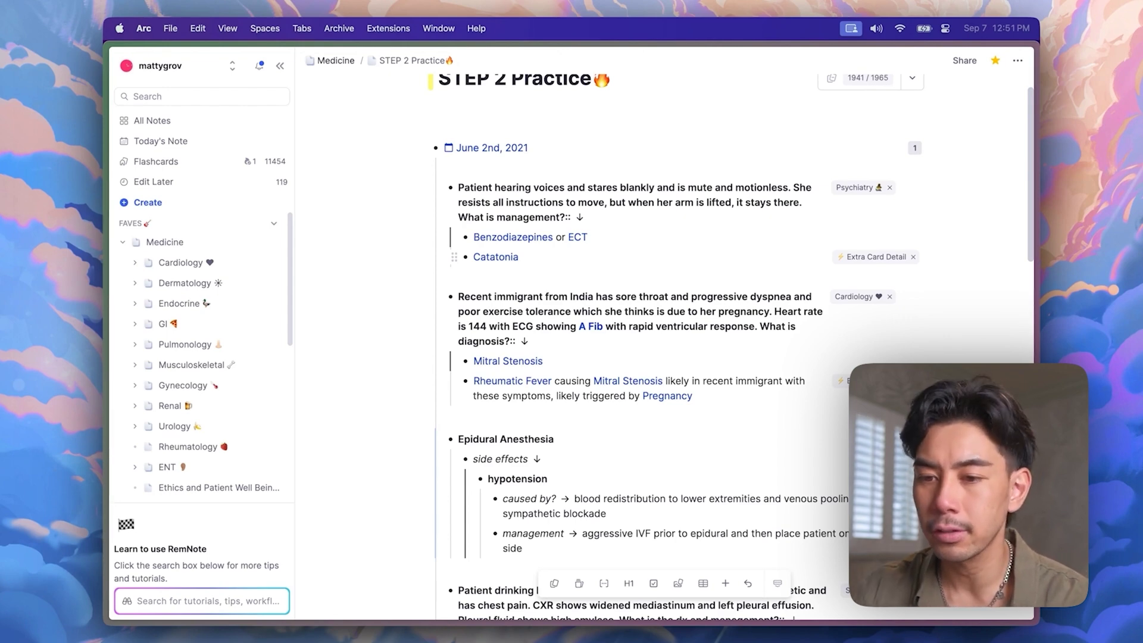
Review STEP 2 Practice cards, including Botulism and Orthostasis, revealing answers and rating recall.
{"action": "scroll", "coordinate": [531, 244], "scroll_direction": "up", "scroll_amount": 2}
{"action": "double_click", "coordinate": [532, 244]}
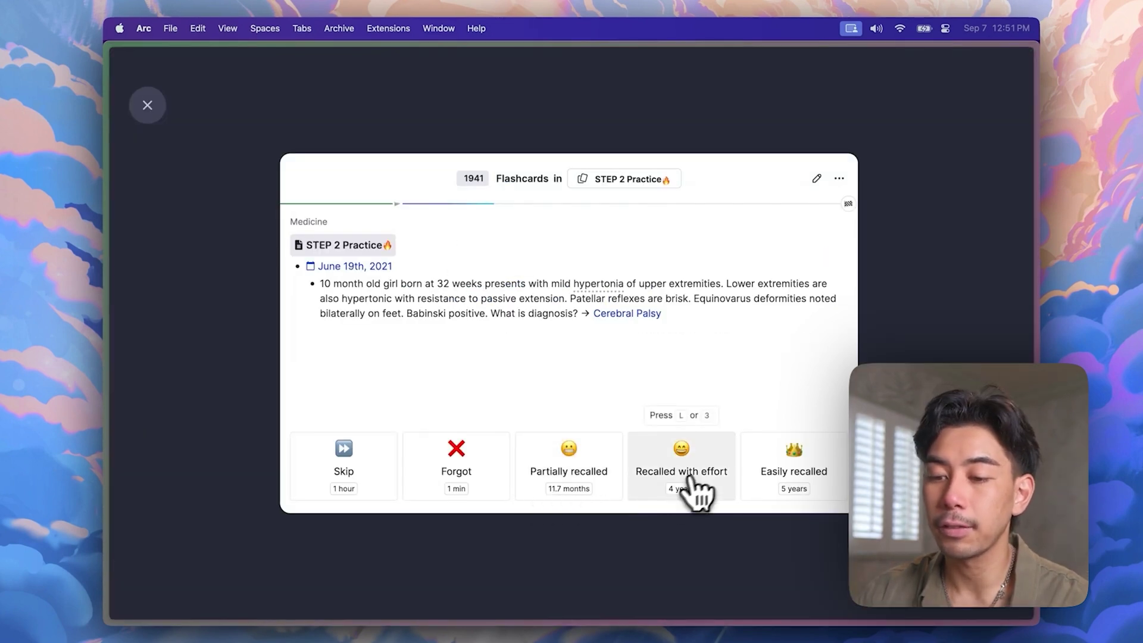
{"action": "left_click", "coordinate": [695, 492]}
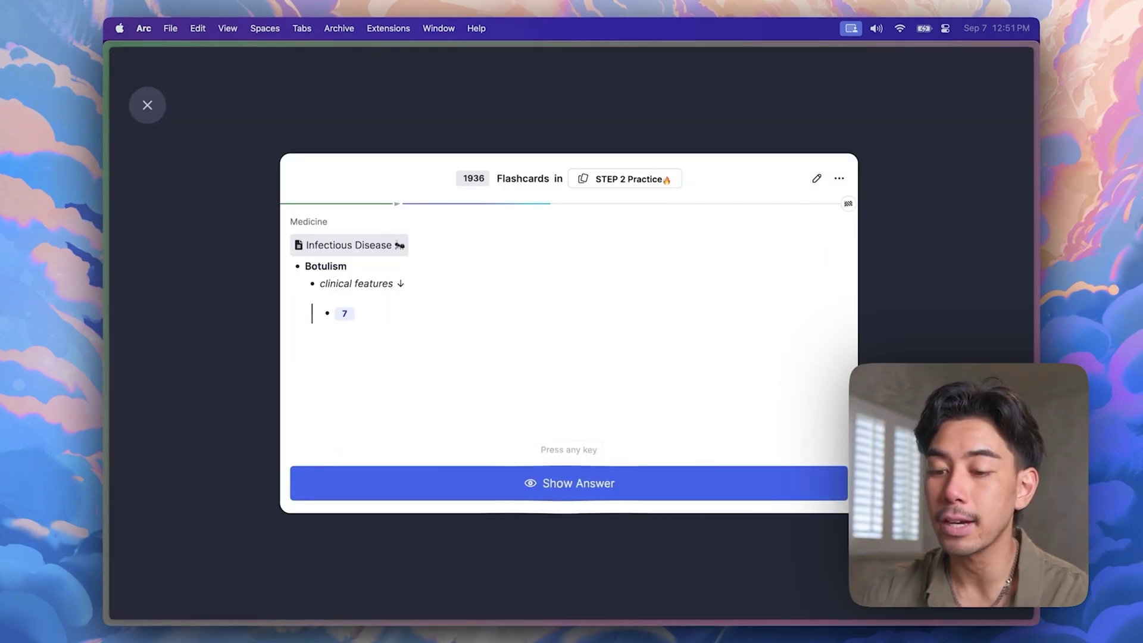
{"action": "left_click", "coordinate": [597, 492]}
{"action": "left_click", "coordinate": [704, 488]}
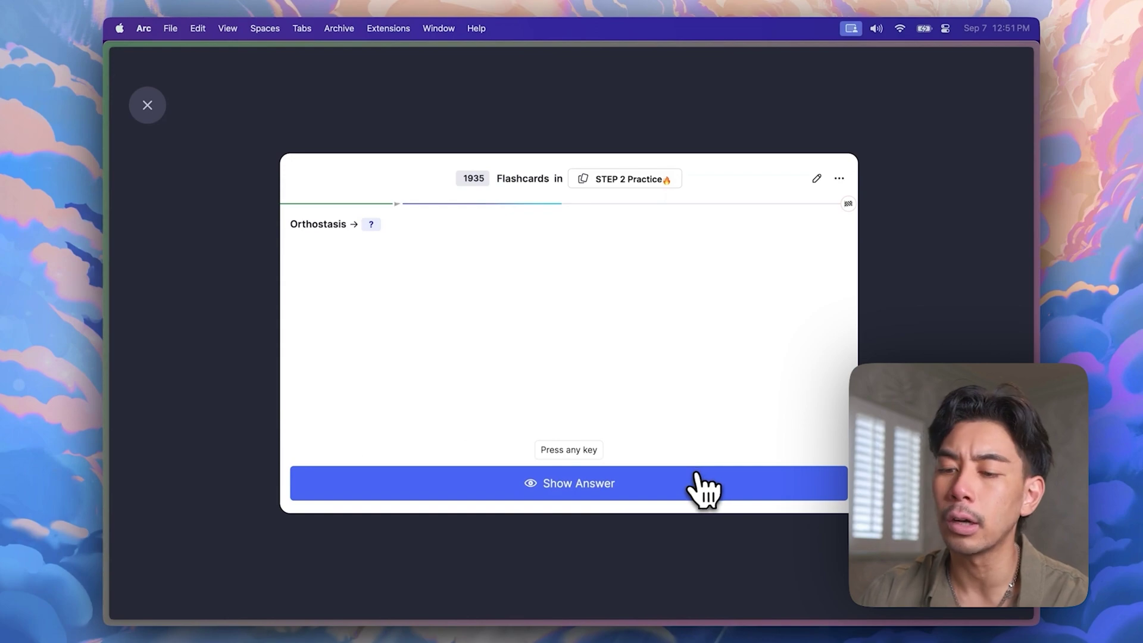
{"action": "left_click", "coordinate": [704, 488]}
{"action": "left_click", "coordinate": [575, 485]}
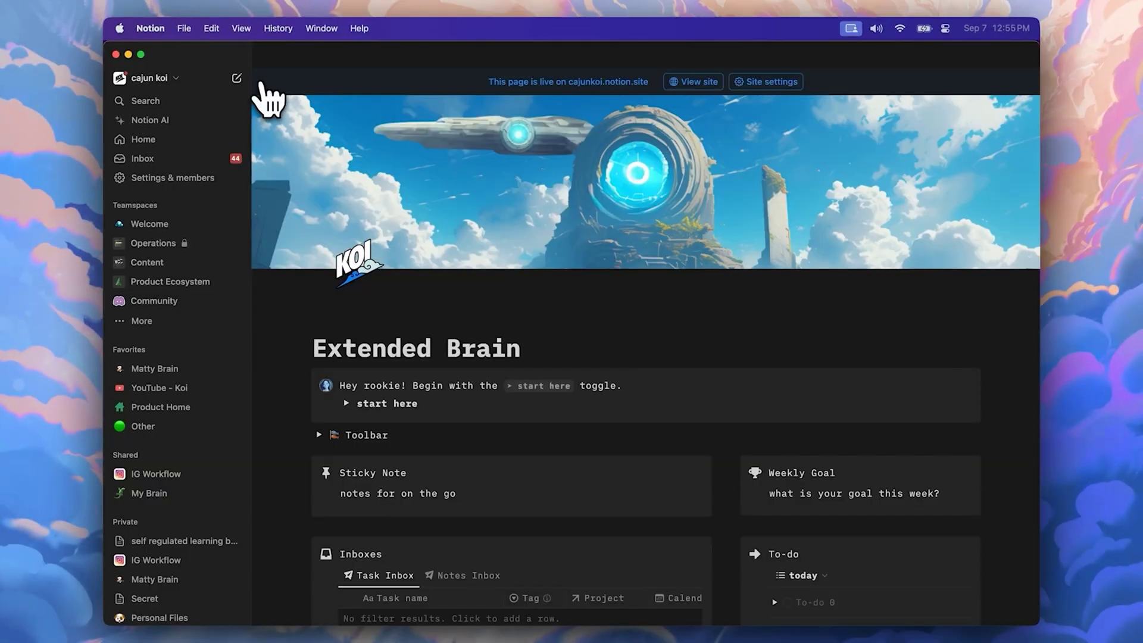
Run Alfred's 'empty' Empty Trash command, then search for a file and open it in Preview.
{"action": "key", "text": "super+space"}
{"action": "type", "text": "empty"}
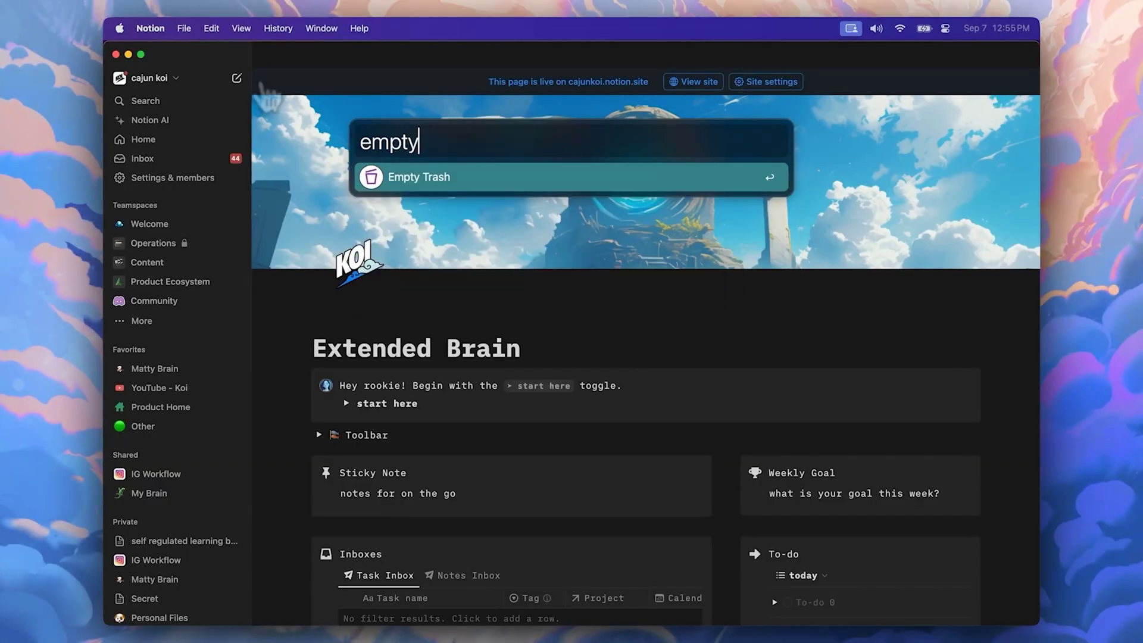
{"action": "key", "text": "Return"}
{"action": "key", "text": "Return"}
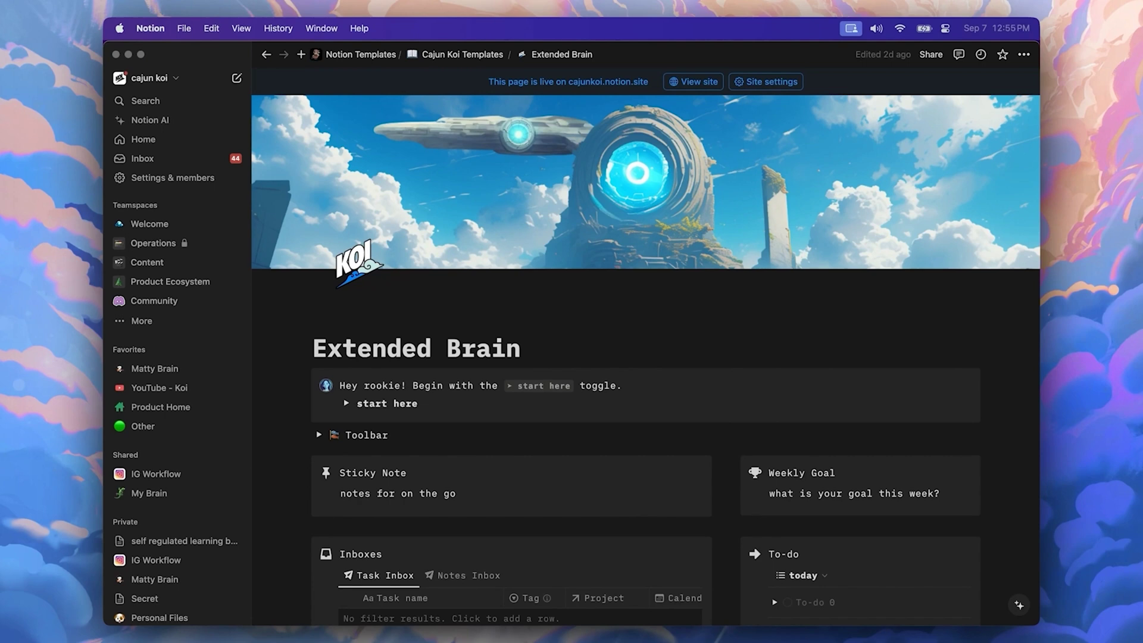
{"action": "key", "text": "super+space"}
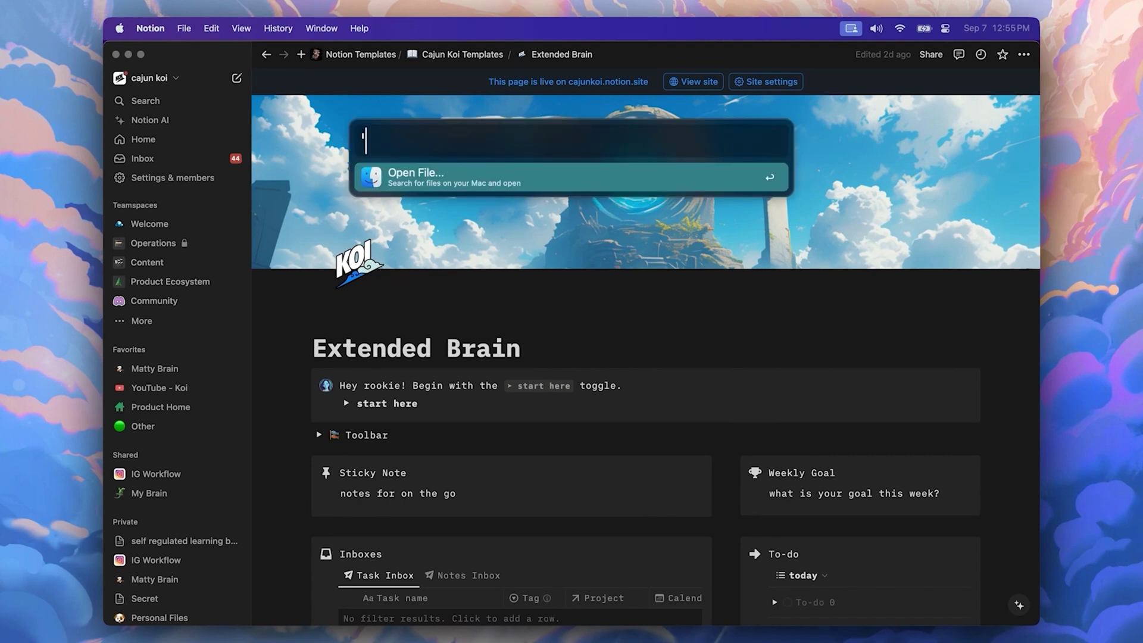
{"action": "key", "text": "Return"}
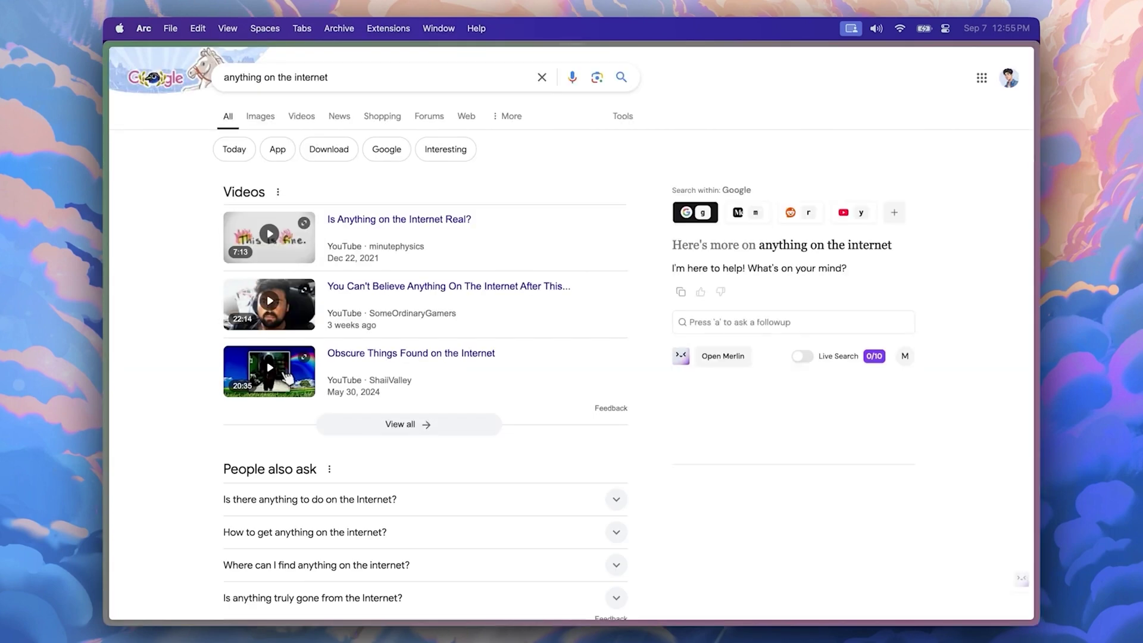
Search YouTube for koi academy from Alfred with the 'yt' keyword.
{"action": "key", "text": "super+space"}
{"action": "type", "text": "yt"}
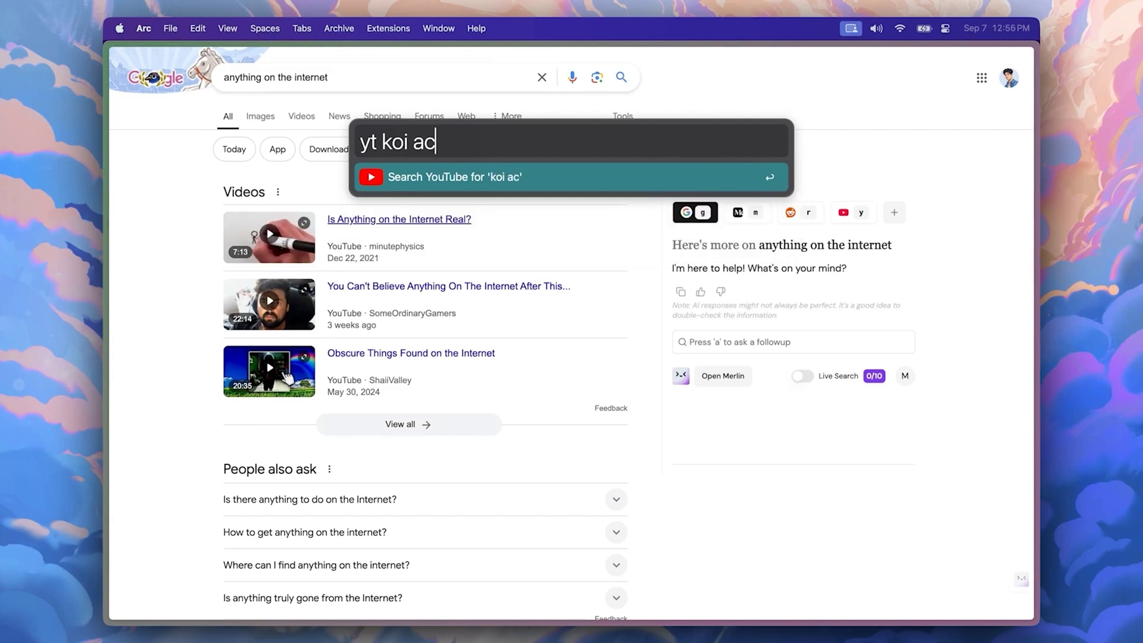
{"action": "key", "text": "Return"}
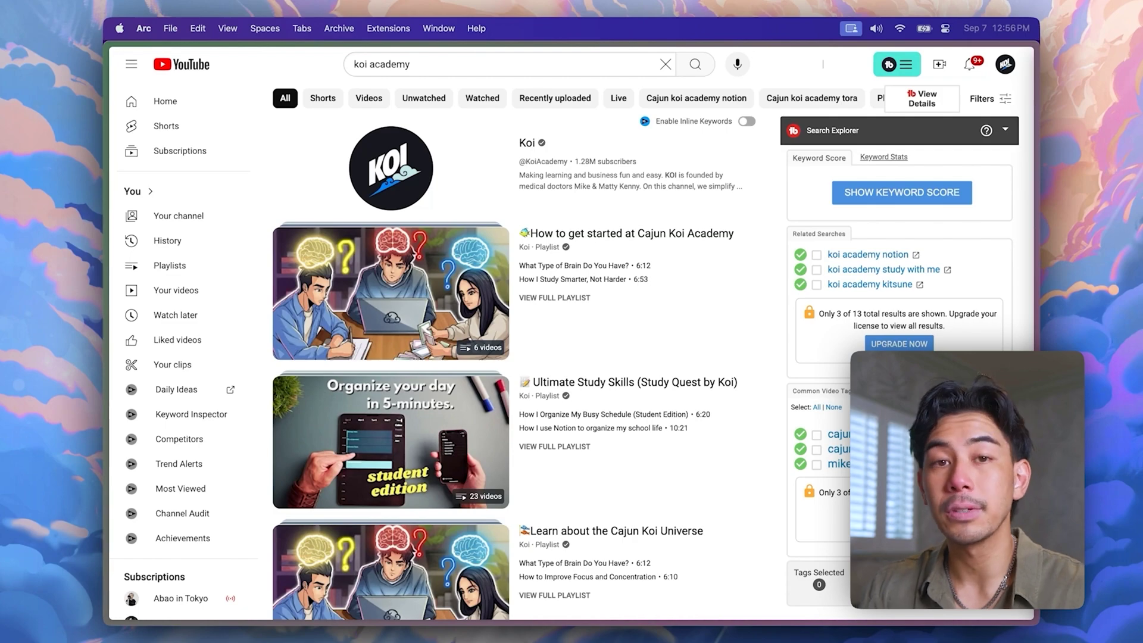
Open the Media Kit item in Google Drive by searching 'media' in Alfred.
{"action": "key", "text": "super+t"}
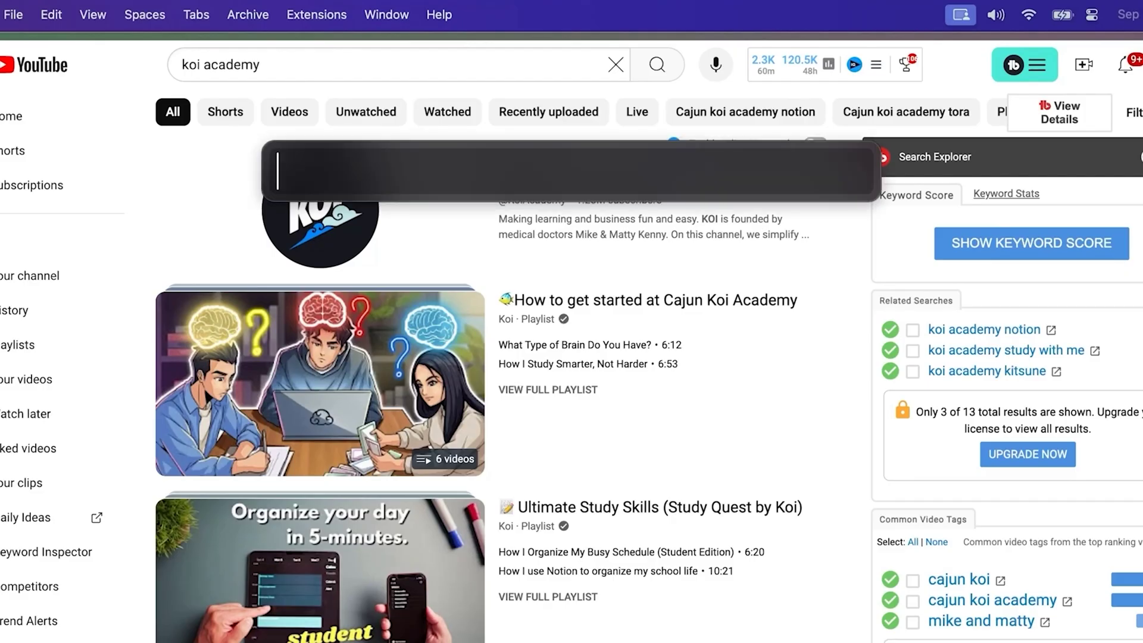
{"action": "type", "text": "media"}
{"action": "key", "text": "Return"}
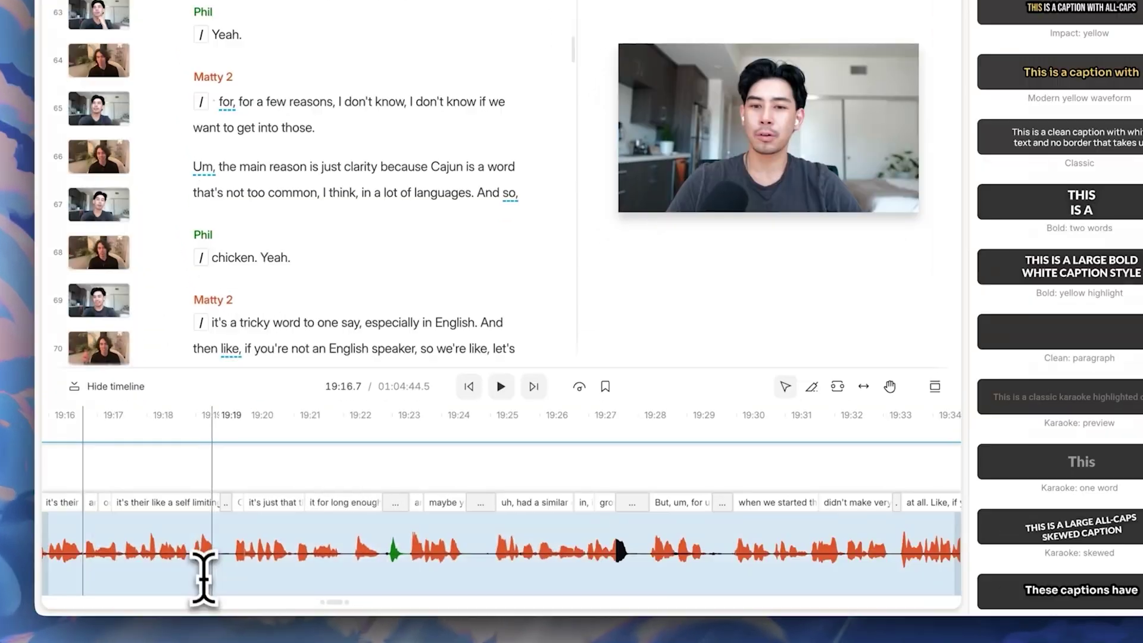
In scene 61 at 19:27, delete the transcript passage ending with "traction".
{"action": "scroll", "coordinate": [240, 582], "scroll_direction": "right", "scroll_amount": 10}
{"action": "scroll", "coordinate": [215, 559], "scroll_direction": "left", "scroll_amount": 9}
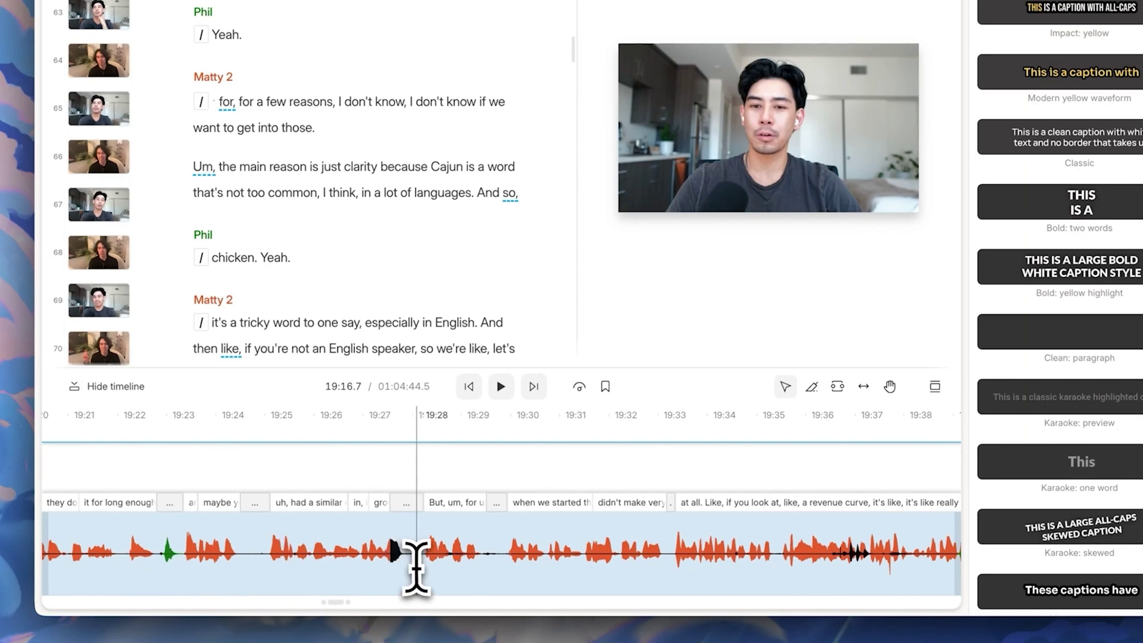
{"action": "scroll", "coordinate": [417, 569], "scroll_direction": "left", "scroll_amount": 2}
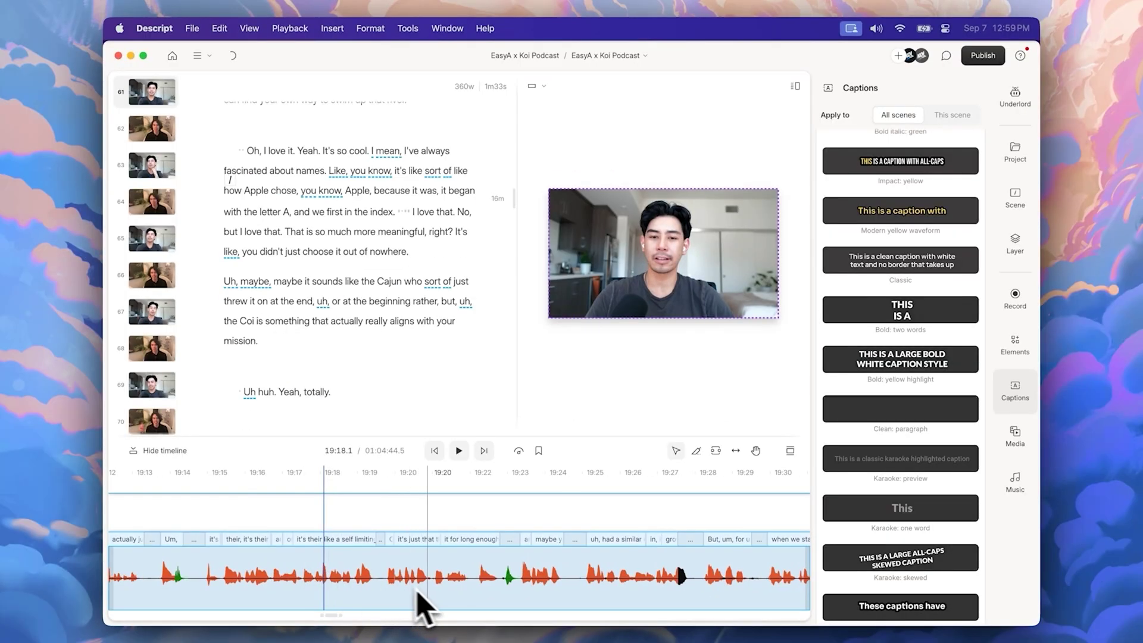
{"action": "left_click", "coordinate": [665, 589]}
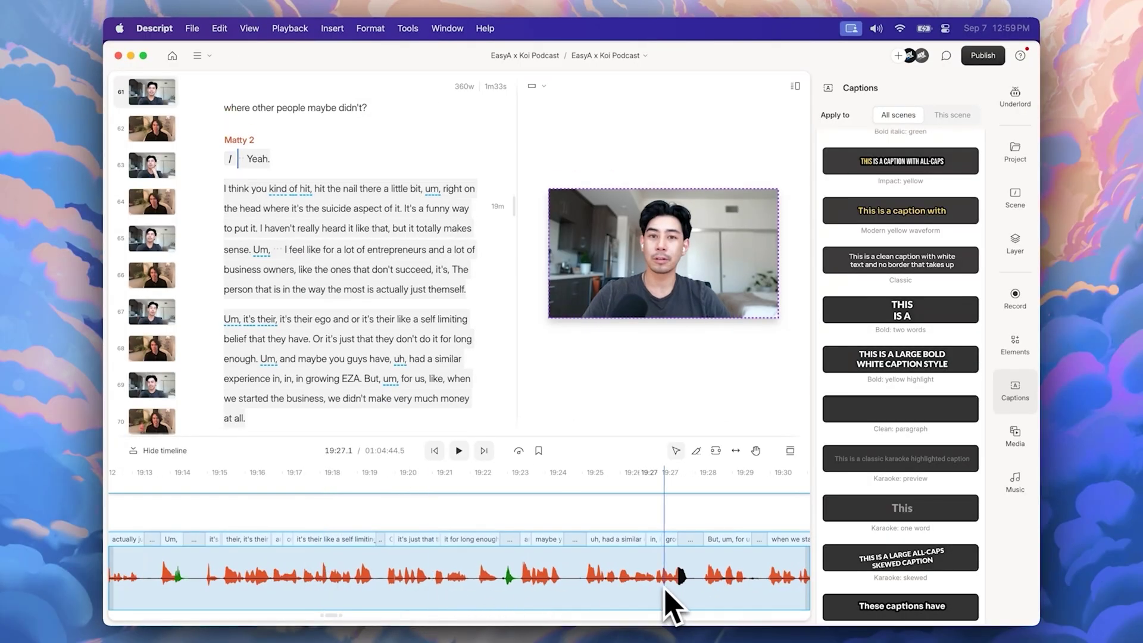
{"action": "triple_click", "coordinate": [322, 349]}
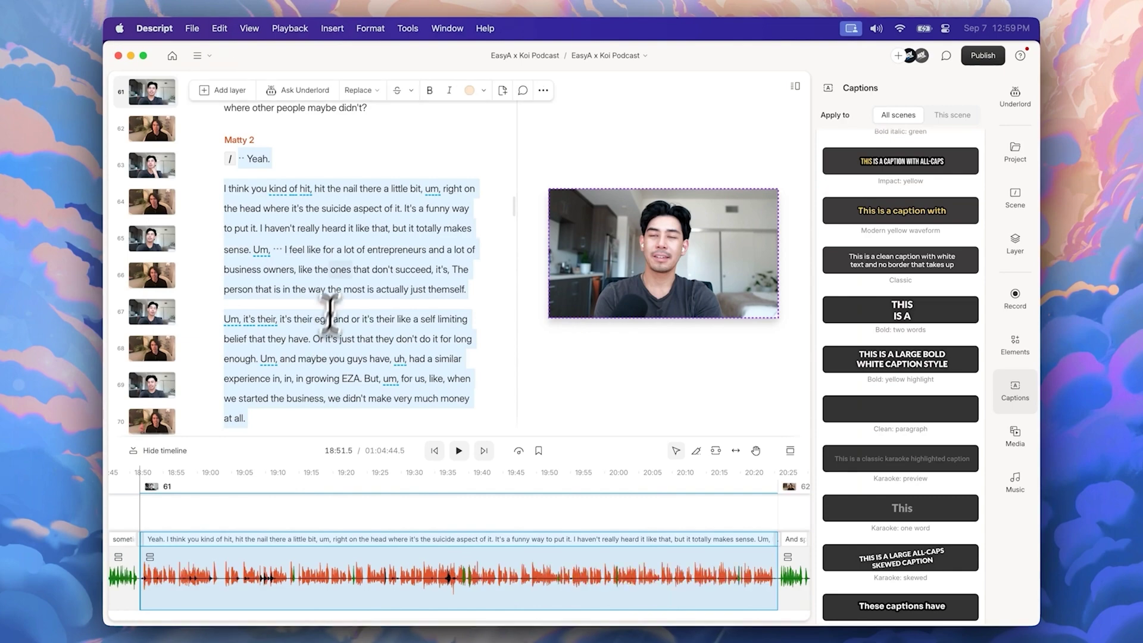
{"action": "left_click", "coordinate": [347, 244]}
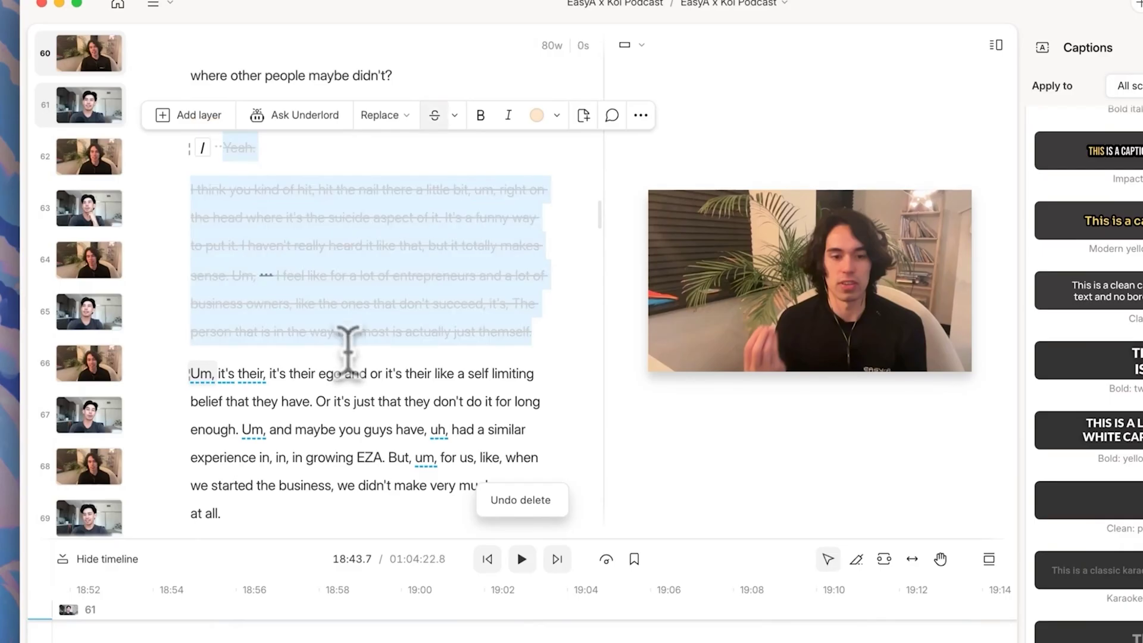
{"action": "scroll", "coordinate": [336, 292], "scroll_direction": "down", "scroll_amount": 8}
{"action": "left_click_drag", "start_coordinate": [291, 230], "coordinate": [335, 360]}
{"action": "left_click_drag", "start_coordinate": [346, 430], "coordinate": [373, 383]}
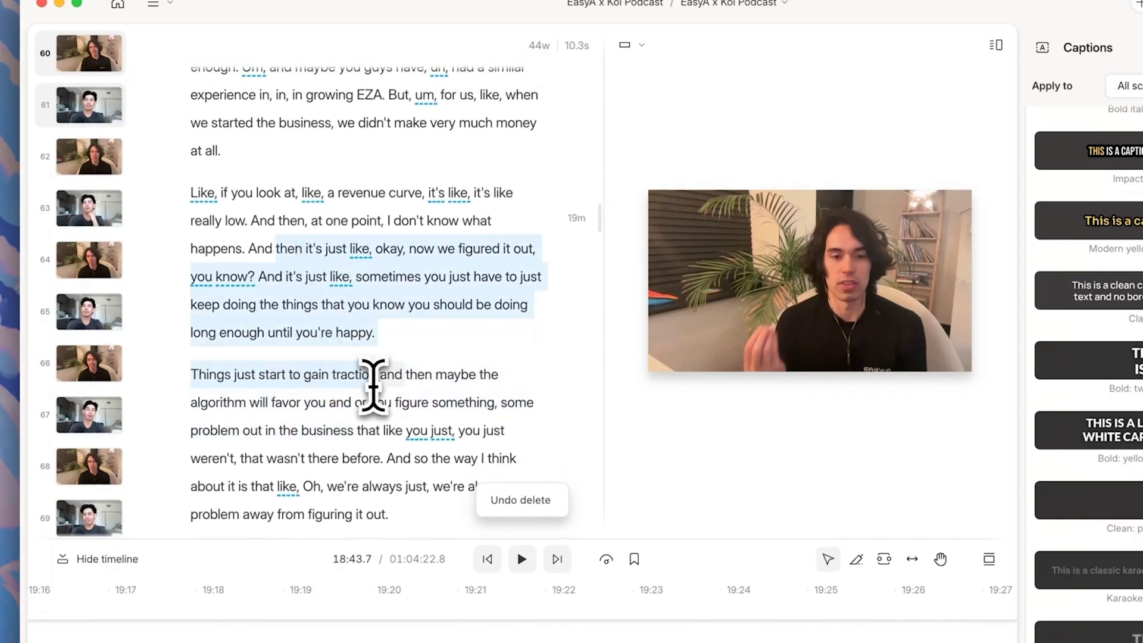
{"action": "key", "text": "BackSpace"}
Delete the transcript lines from "Oh," through "success".
{"action": "left_click", "coordinate": [335, 233]}
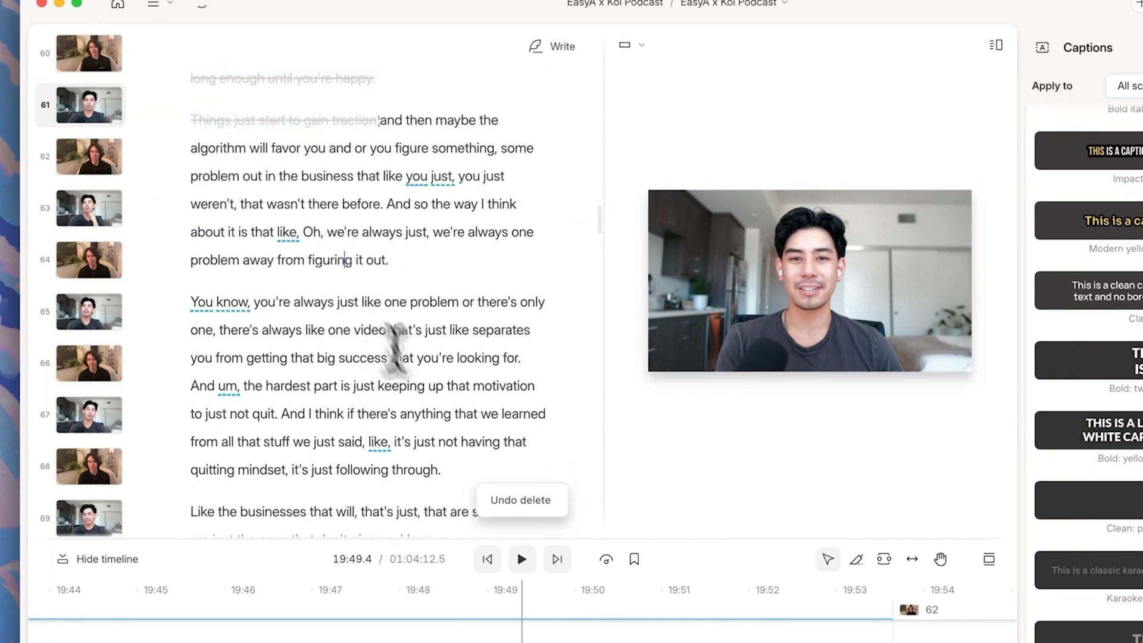
{"action": "left_click", "coordinate": [396, 356], "text": "shift"}
{"action": "key", "text": "BackSpace"}
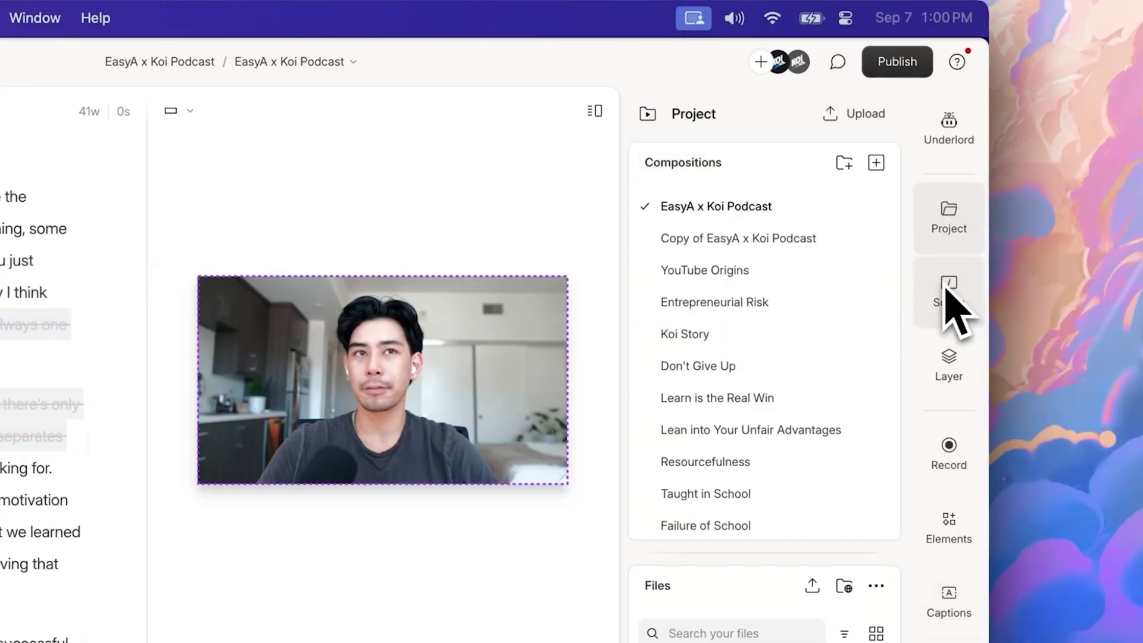
Browse the Scene, Script layer and Underlord AI actions panels in the right sidebar.
{"action": "left_click", "coordinate": [948, 291]}
{"action": "left_click", "coordinate": [946, 375]}
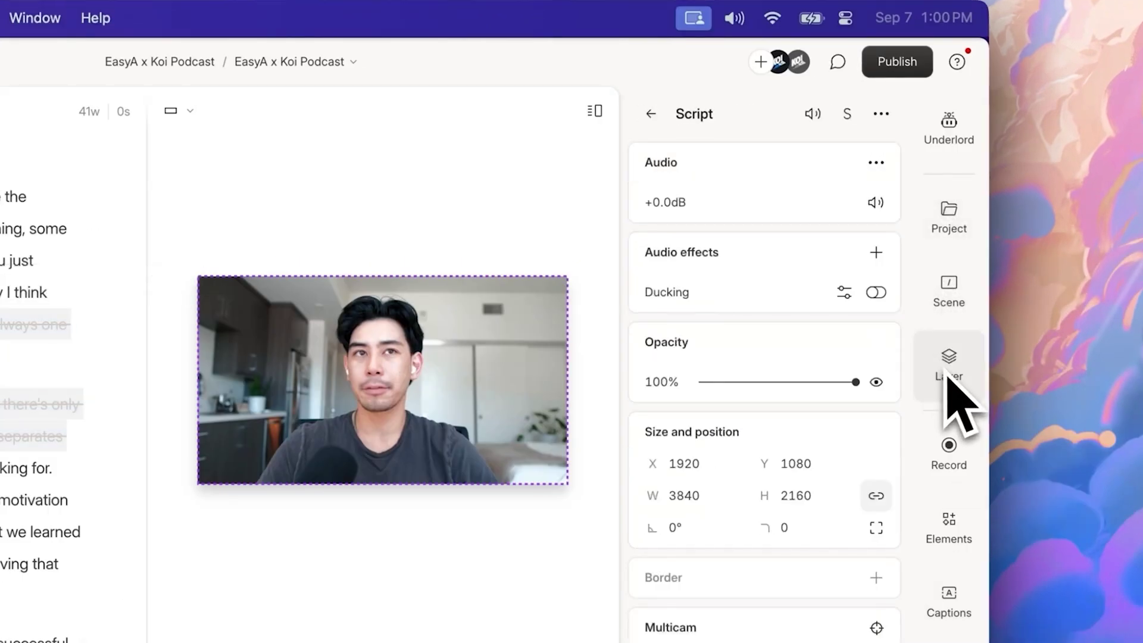
{"action": "left_click", "coordinate": [953, 134]}
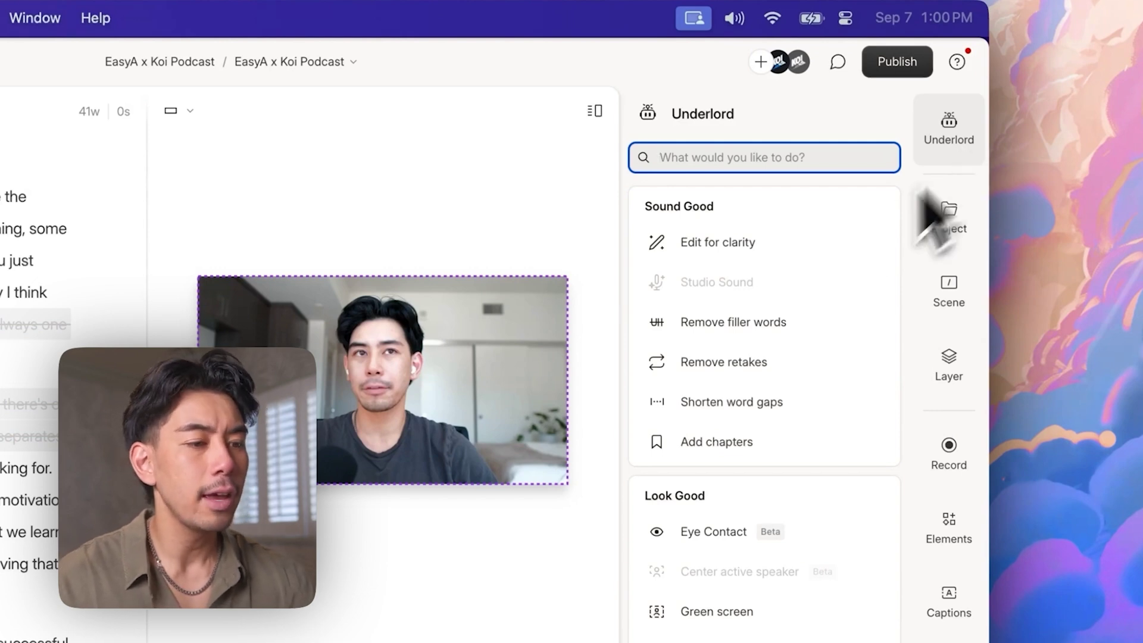
Look through the caption style presets and stock Media, ending on the Music library.
{"action": "mouse_move", "coordinate": [722, 332]}
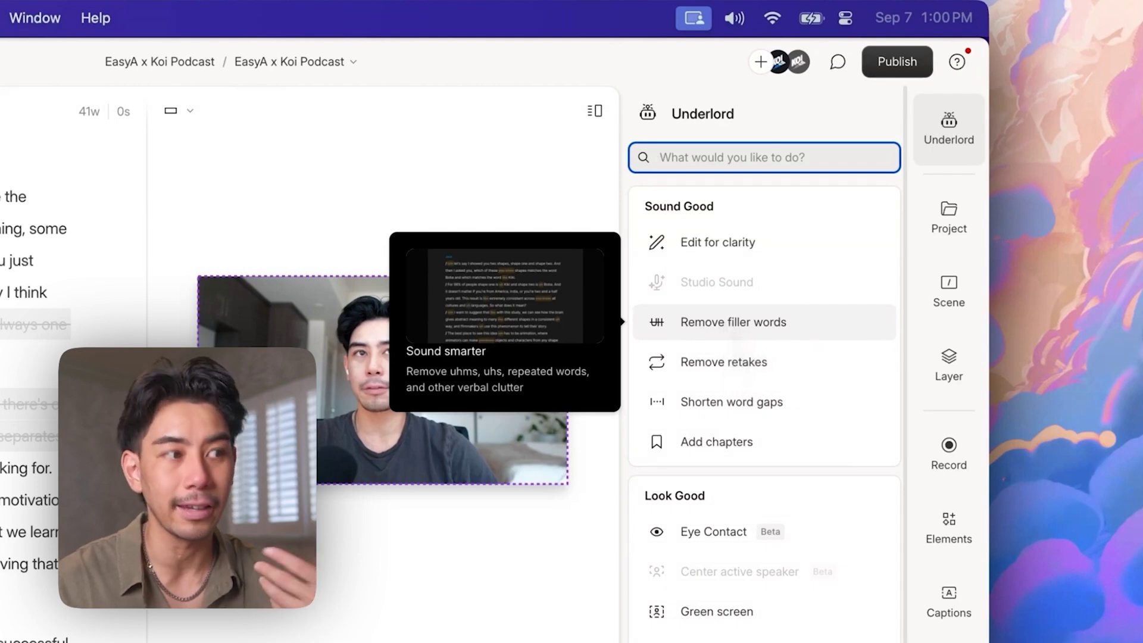
{"action": "mouse_move", "coordinate": [720, 352]}
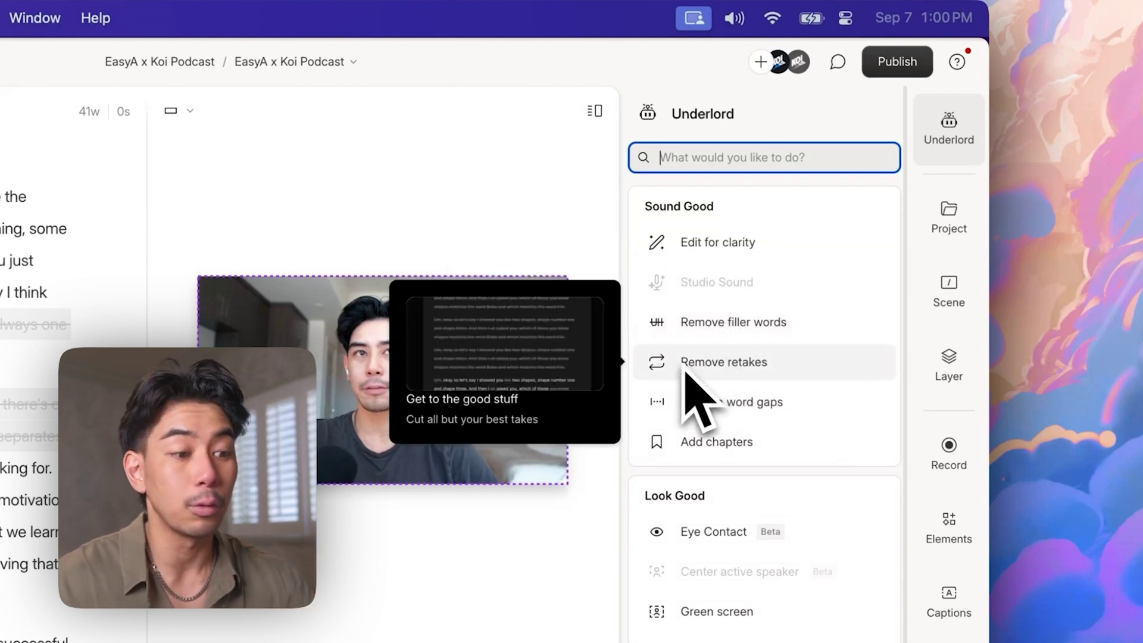
{"action": "mouse_move", "coordinate": [708, 398]}
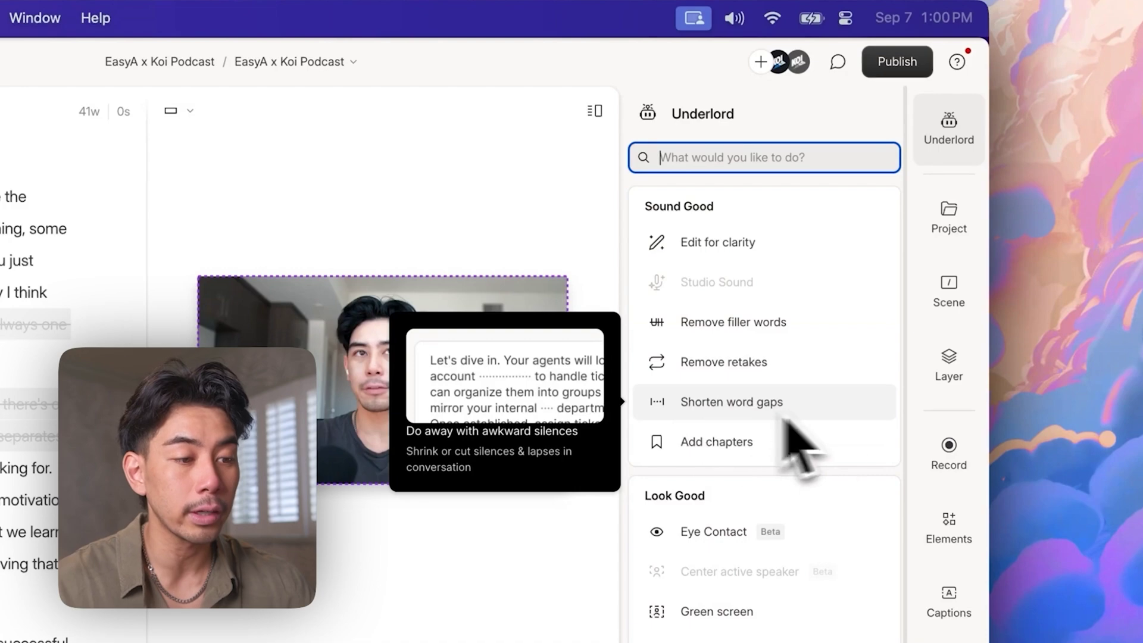
{"action": "mouse_move", "coordinate": [729, 573]}
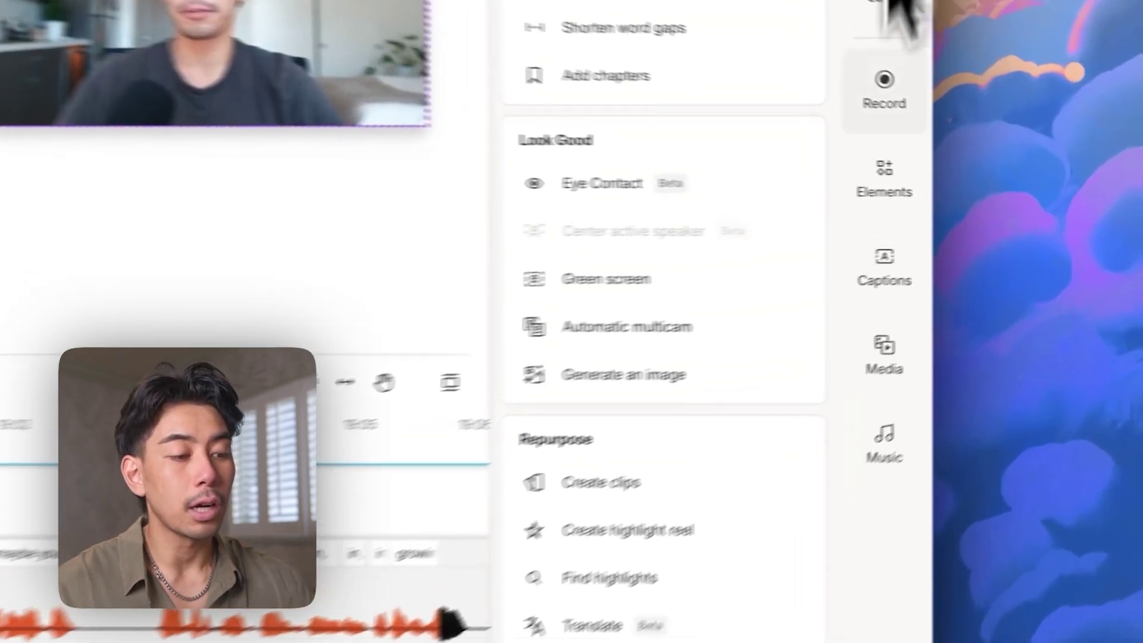
{"action": "left_click", "coordinate": [864, 262]}
{"action": "scroll", "coordinate": [744, 149], "scroll_direction": "down", "scroll_amount": 10}
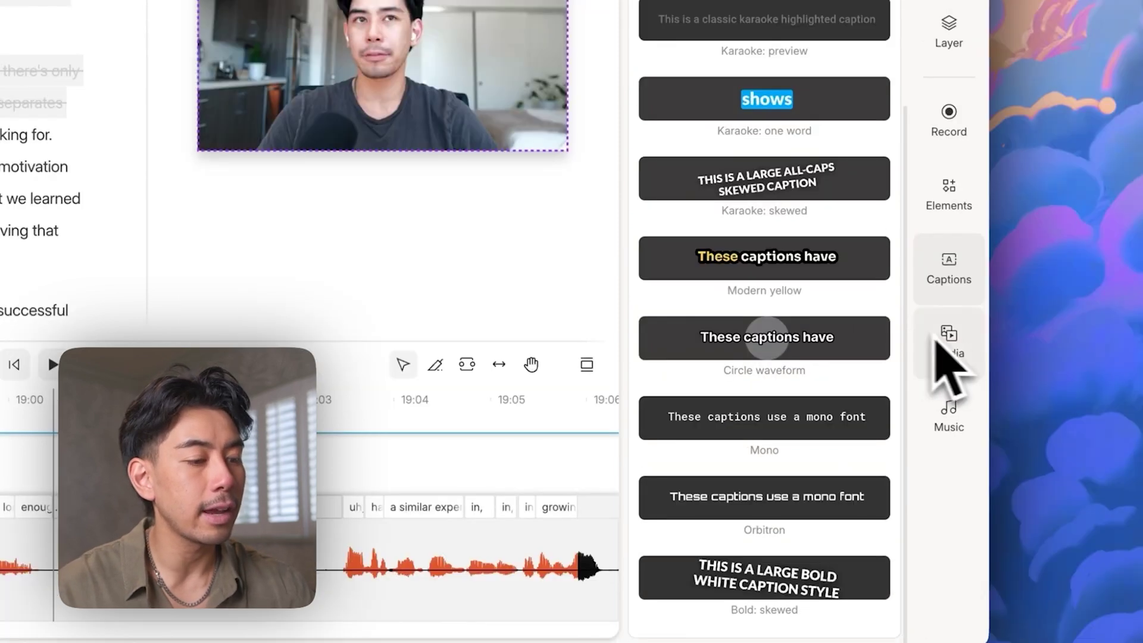
{"action": "left_click", "coordinate": [949, 340]}
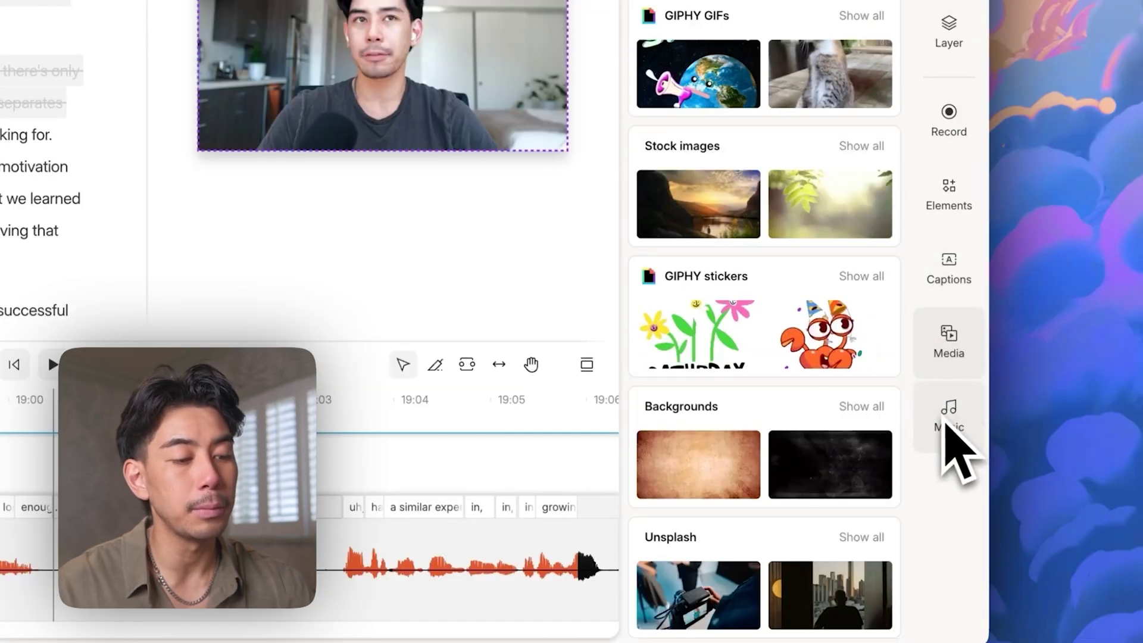
{"action": "left_click", "coordinate": [952, 420]}
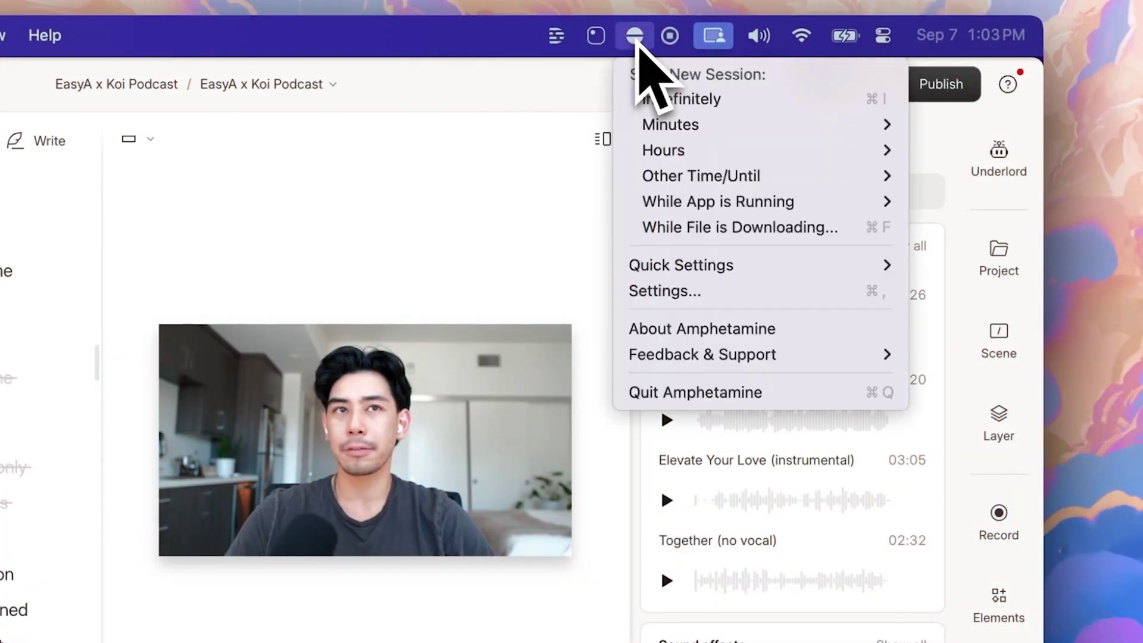
{"action": "mouse_move", "coordinate": [717, 128]}
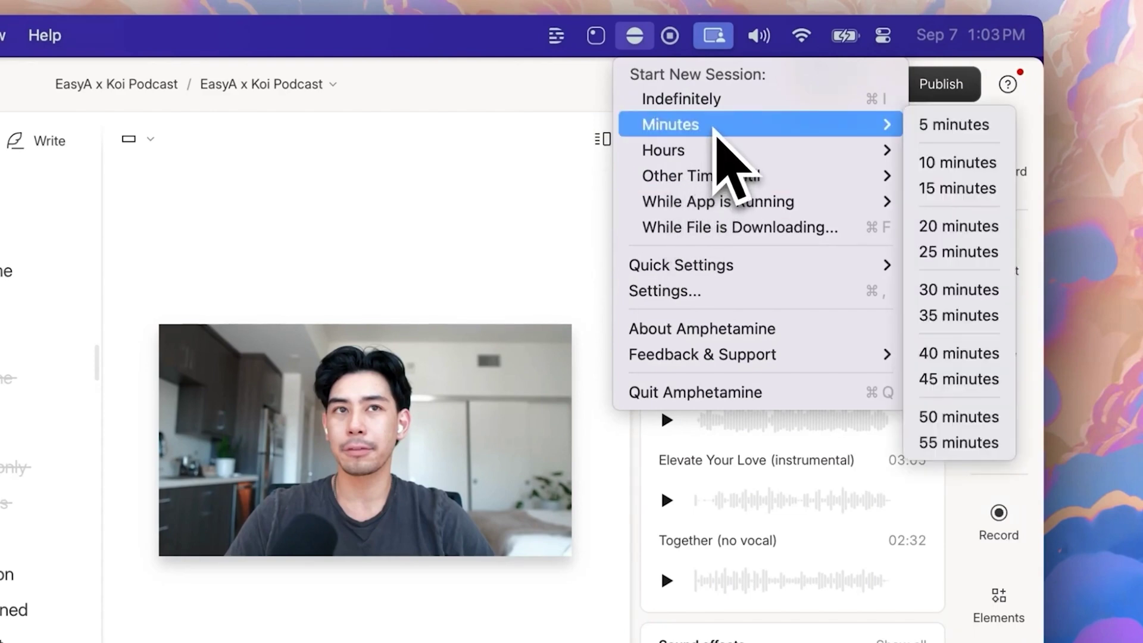
{"action": "mouse_move", "coordinate": [711, 150]}
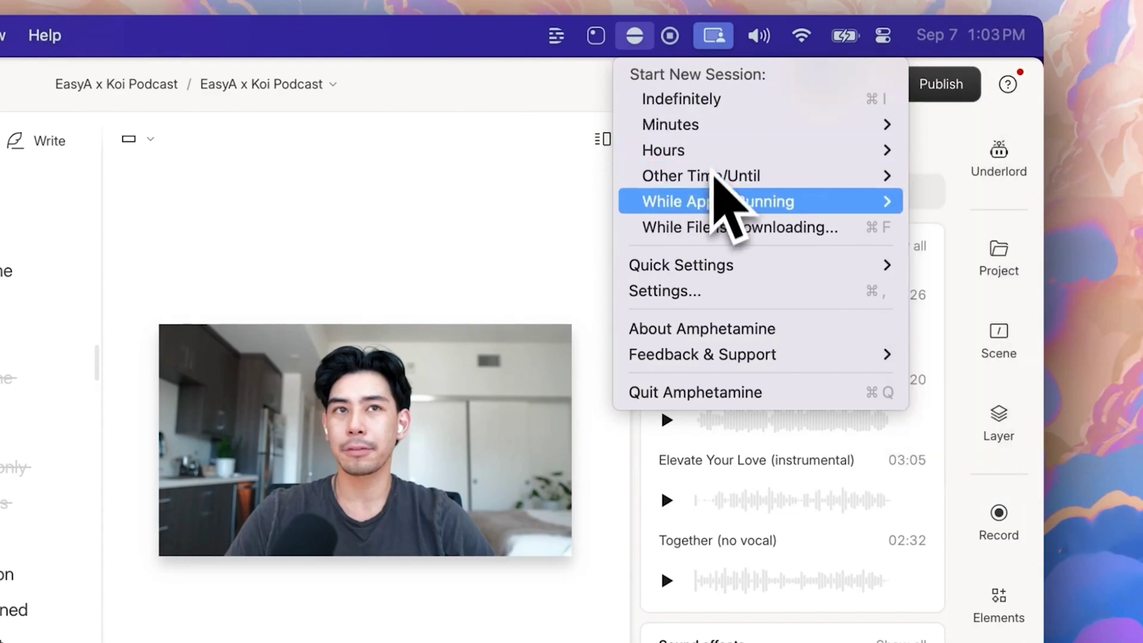
{"action": "mouse_move", "coordinate": [712, 202]}
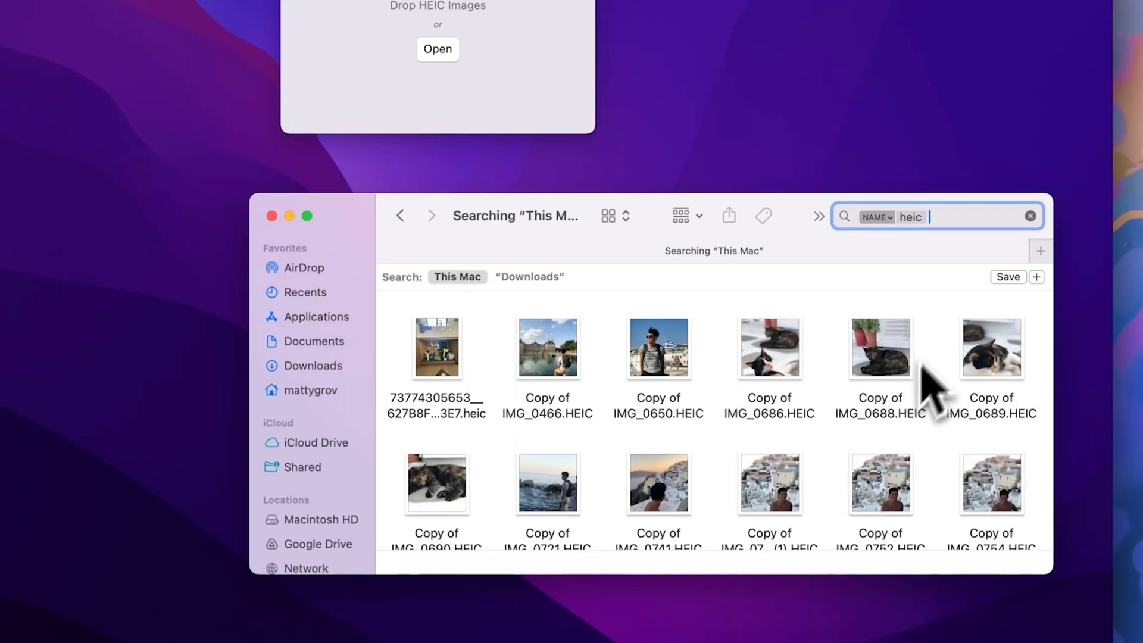
Convert IMG_0689.HEIC with the HEIC converter, saving the result into Old Photos.
{"action": "left_click_drag", "start_coordinate": [990, 375], "coordinate": [450, 69]}
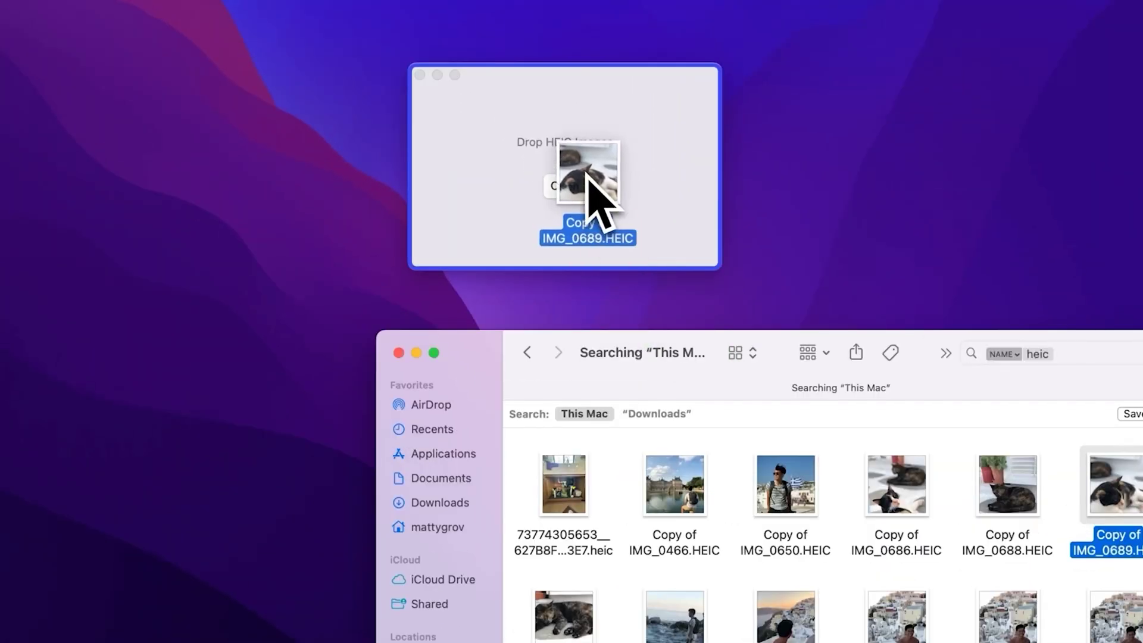
{"action": "left_click_drag", "start_coordinate": [589, 172], "coordinate": [589, 179]}
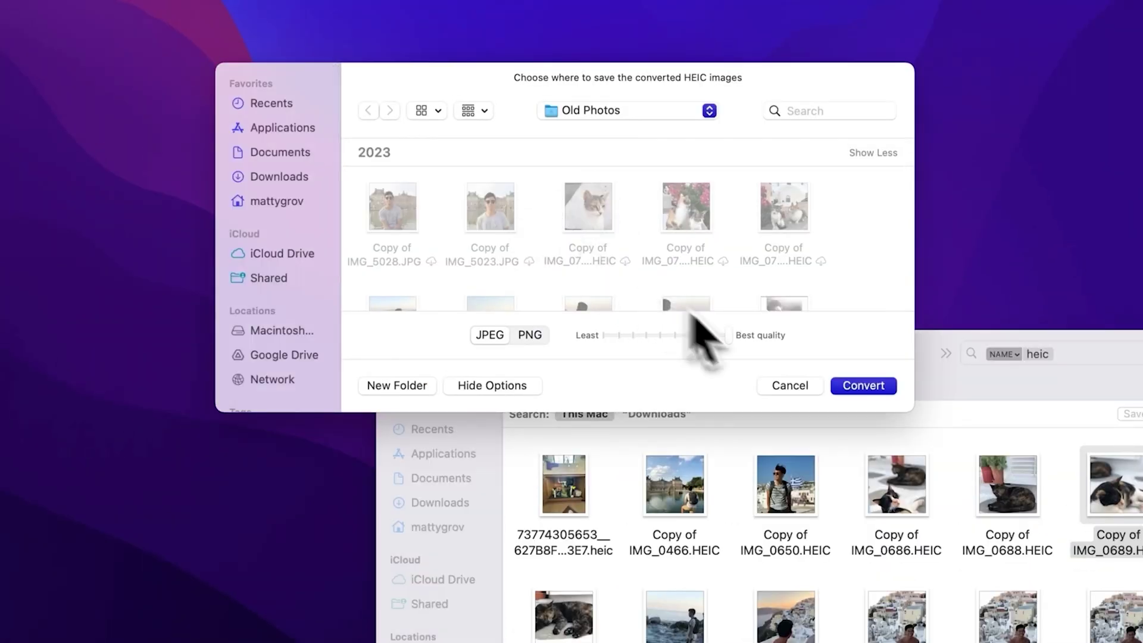
{"action": "left_click", "coordinate": [873, 392]}
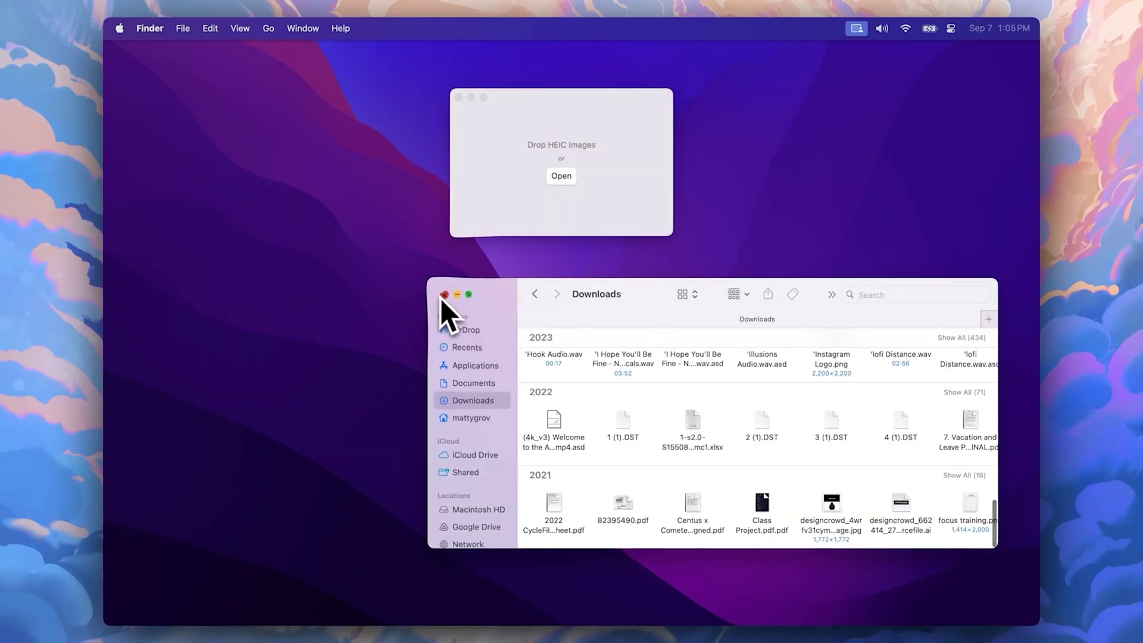